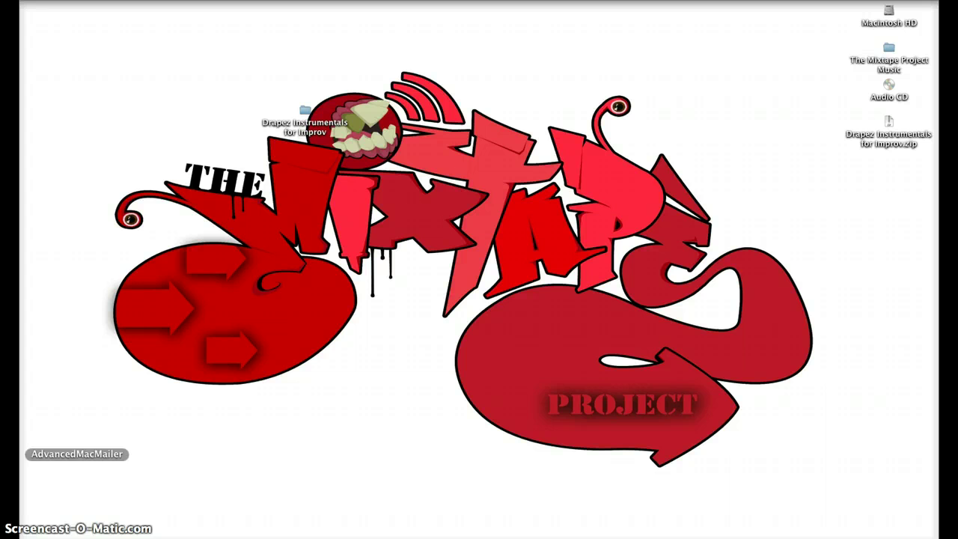
Launch Logic Pro and open the recent project "hare worie Real as i can be master"
mouse_move(30, 265)
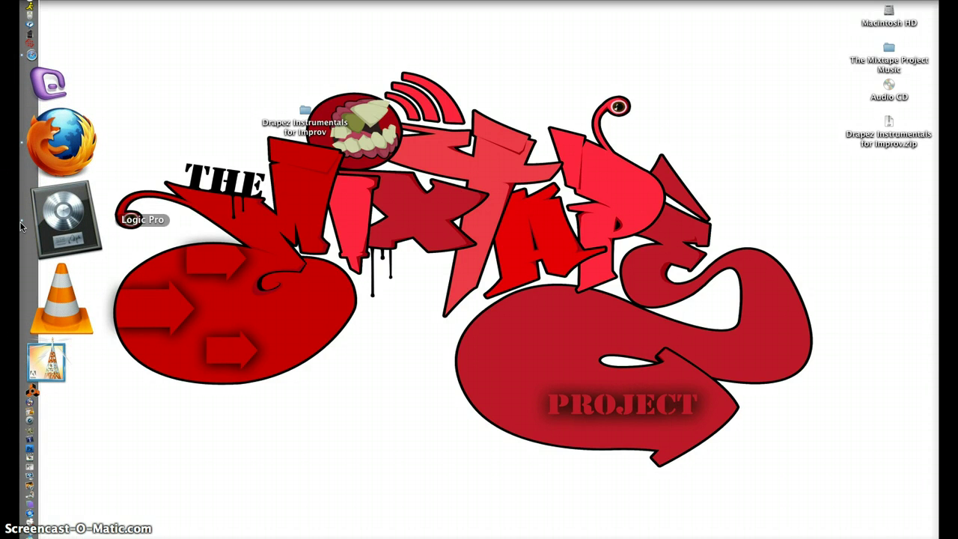
click(21, 224)
click(171, 38)
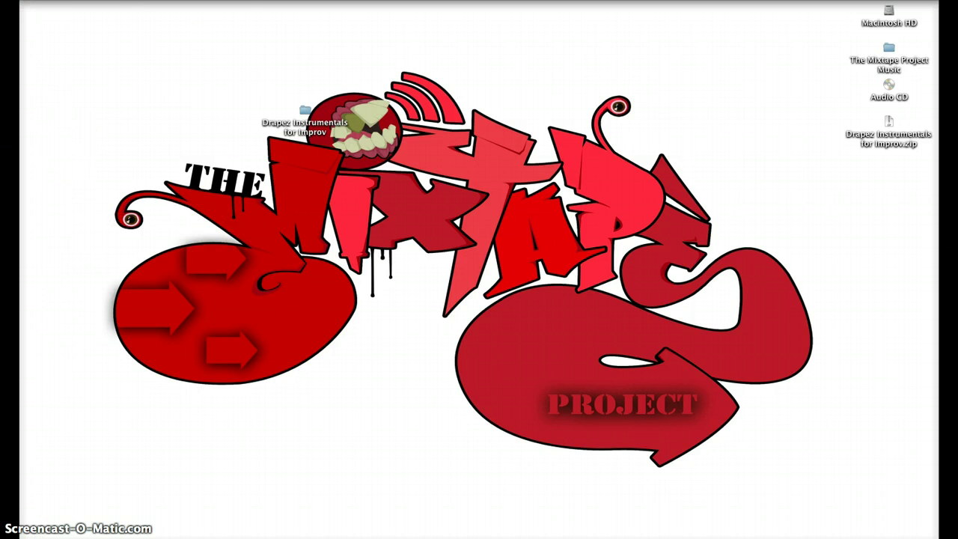
click(113, 1)
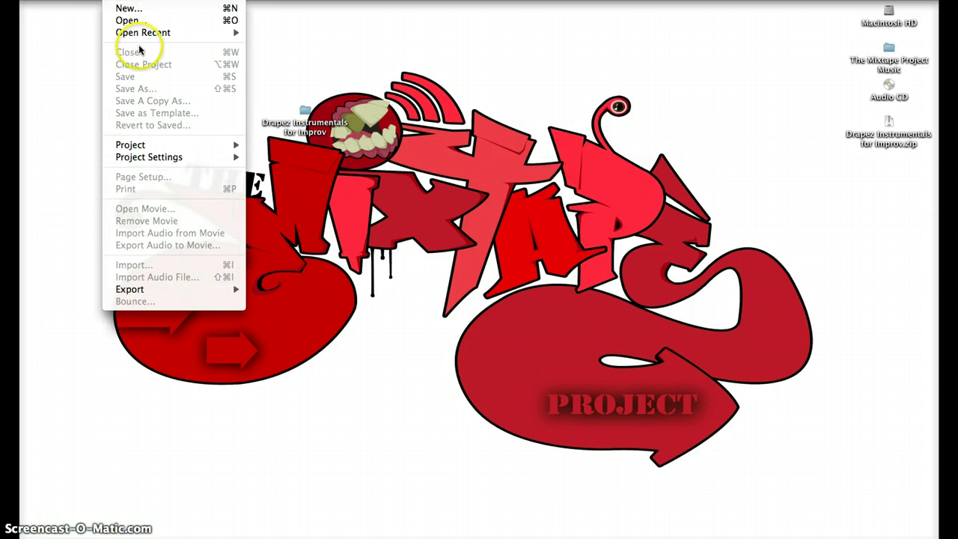
mouse_move(139, 36)
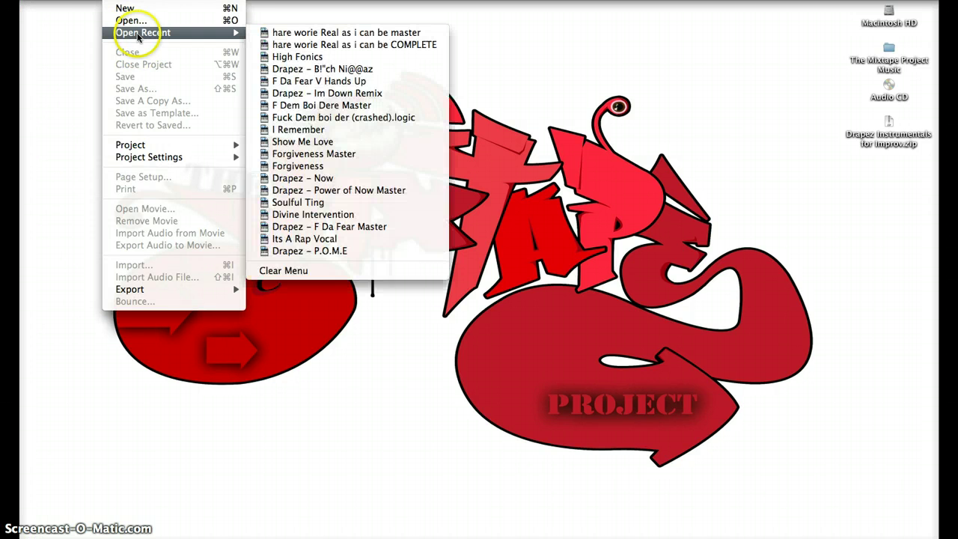
click(276, 36)
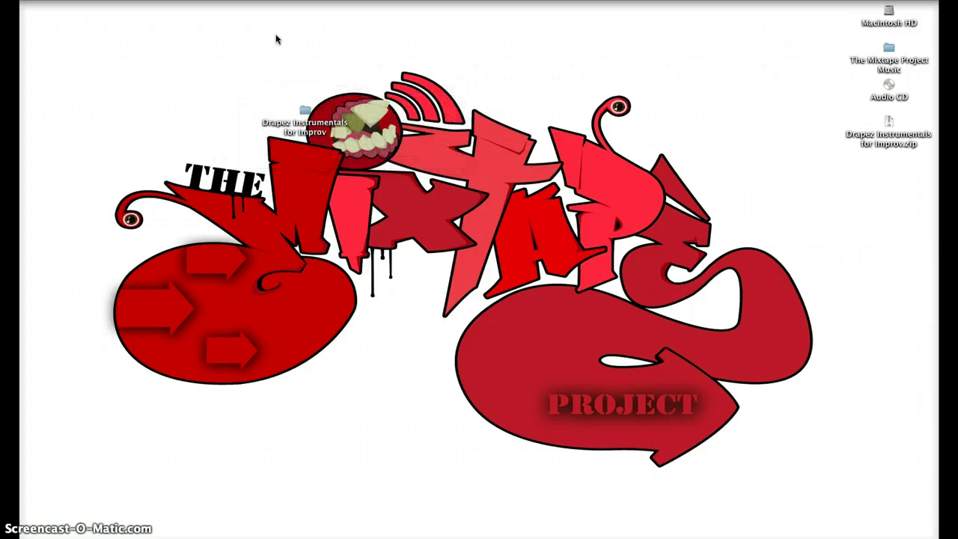
click(354, 70)
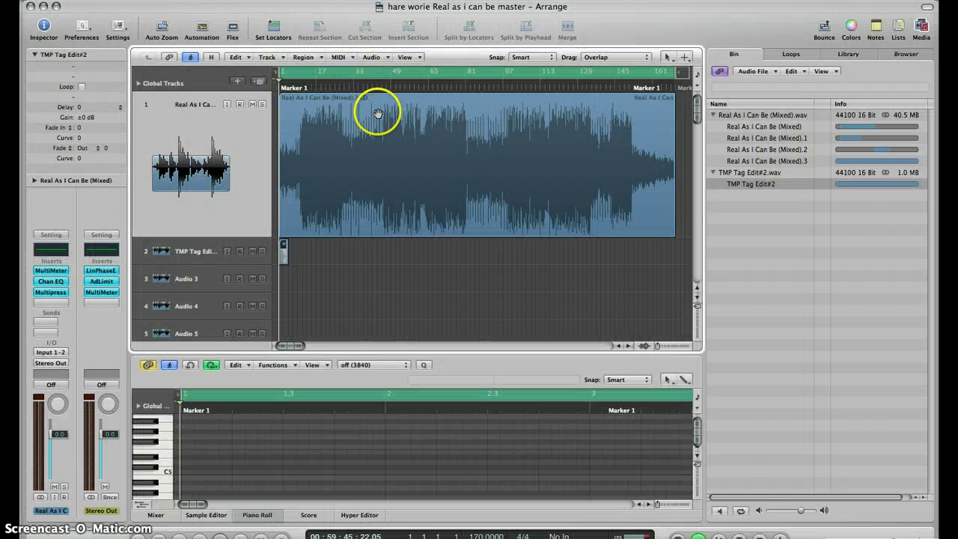
Select the Real As I Can Be (Mixed) track with its audio region for editing near the start of the song
key(ctrl+Right)
key(ctrl+Right)
key(ctrl+Right)
key(ctrl+Right)
key(ctrl+Right)
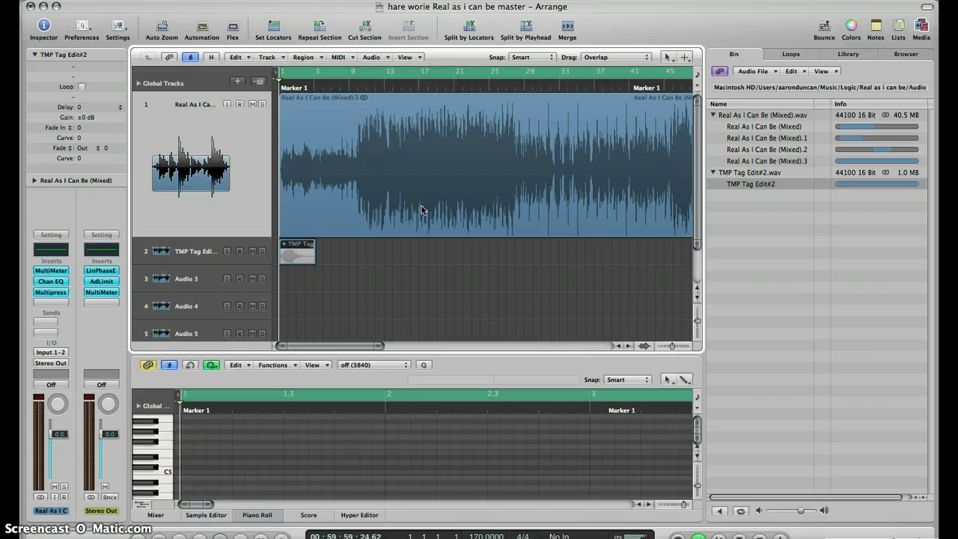
click(232, 208)
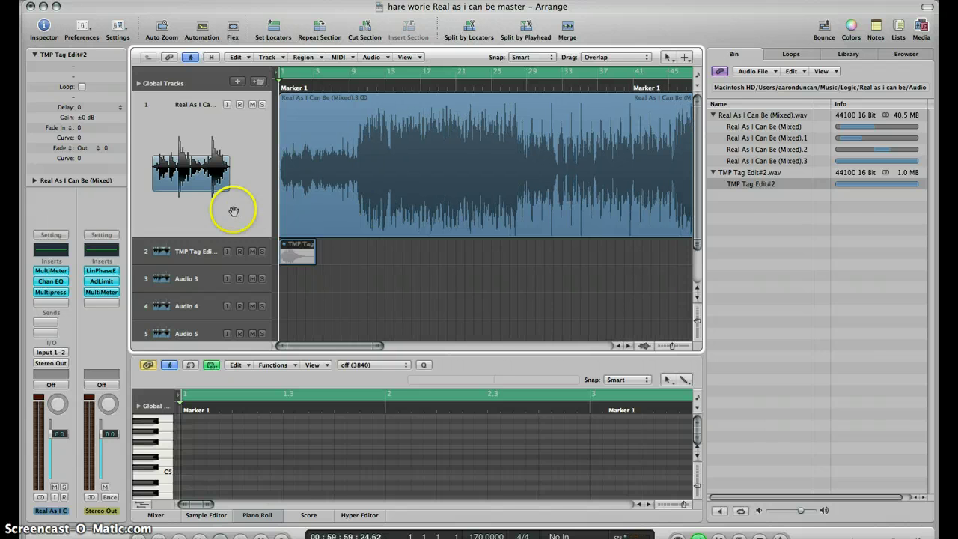
click(217, 161)
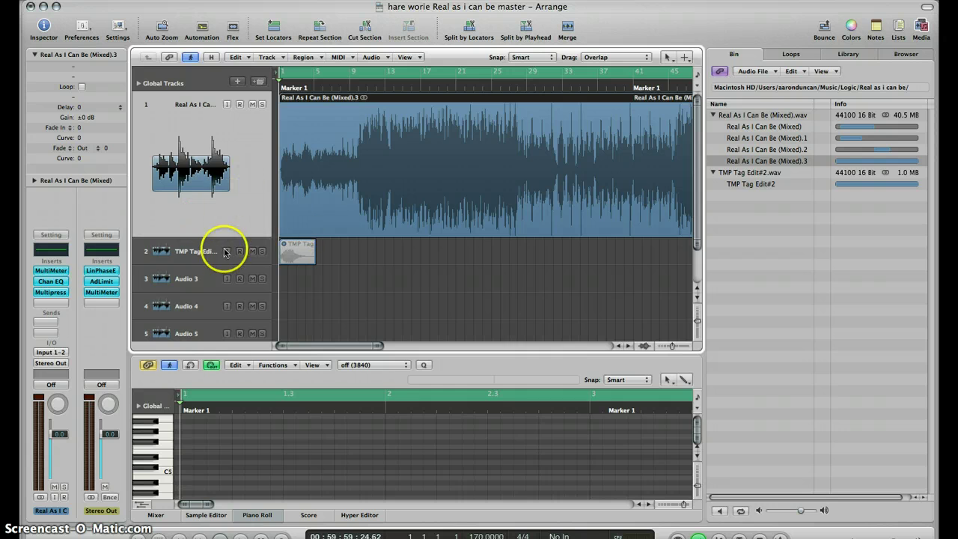
scroll(413, 177, up, 3)
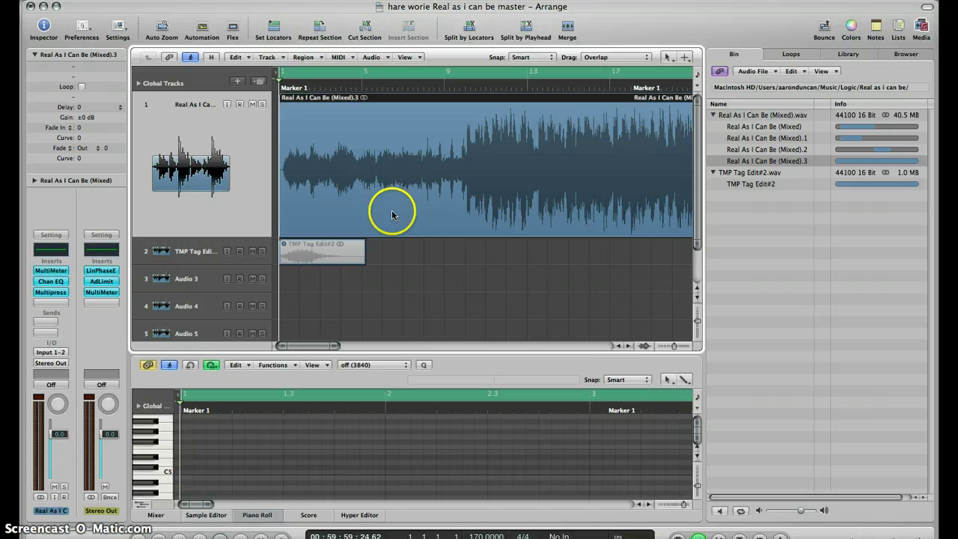
click(204, 30)
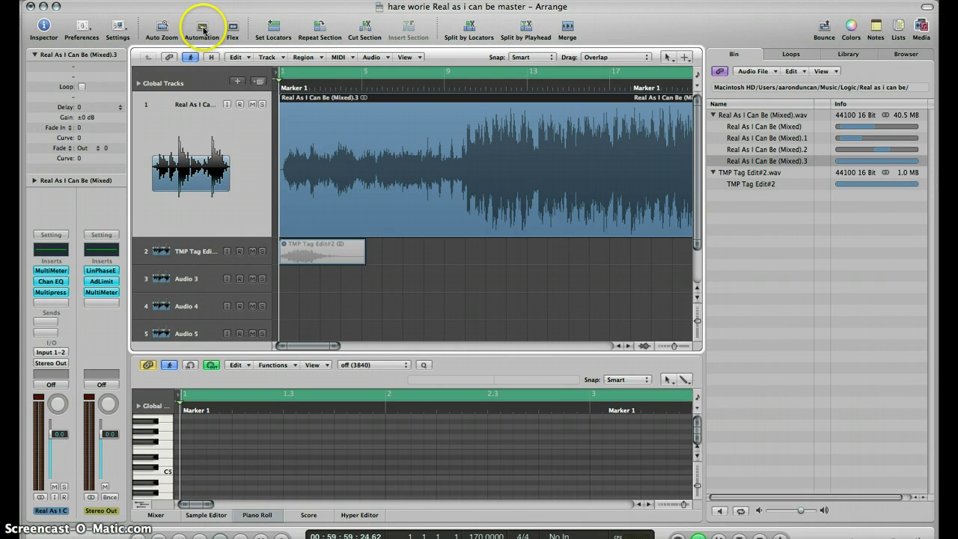
Play the song from the beginning to just past bar 10 to locate where the loud section enters
key(space)
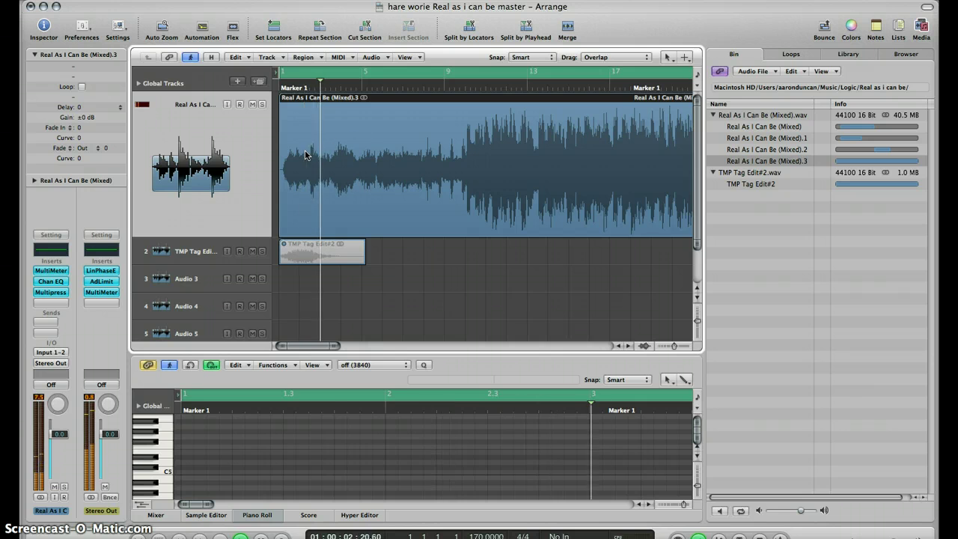
key(ctrl+Right)
key(ctrl+Right)
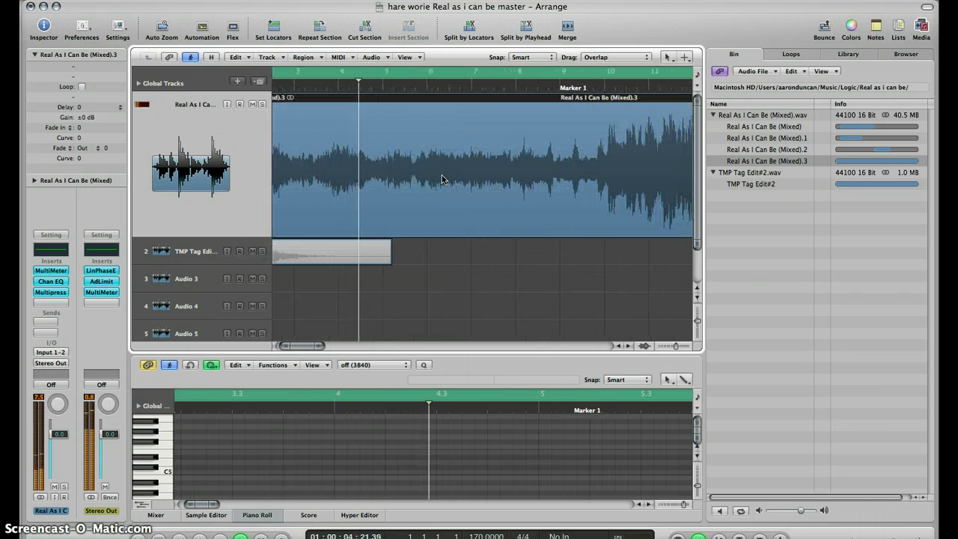
scroll(441, 179, right, 5)
scroll(442, 179, right, 1)
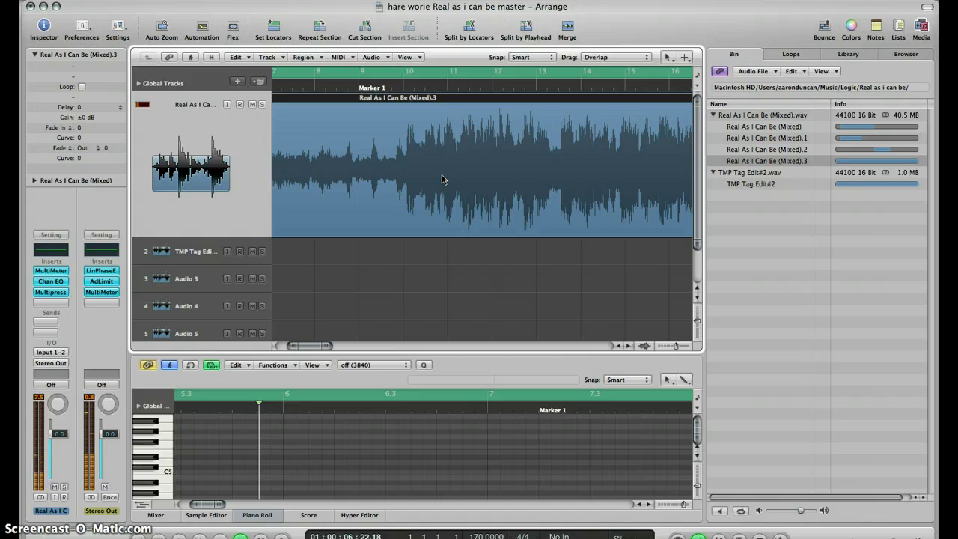
drag(656, 124, 529, 161)
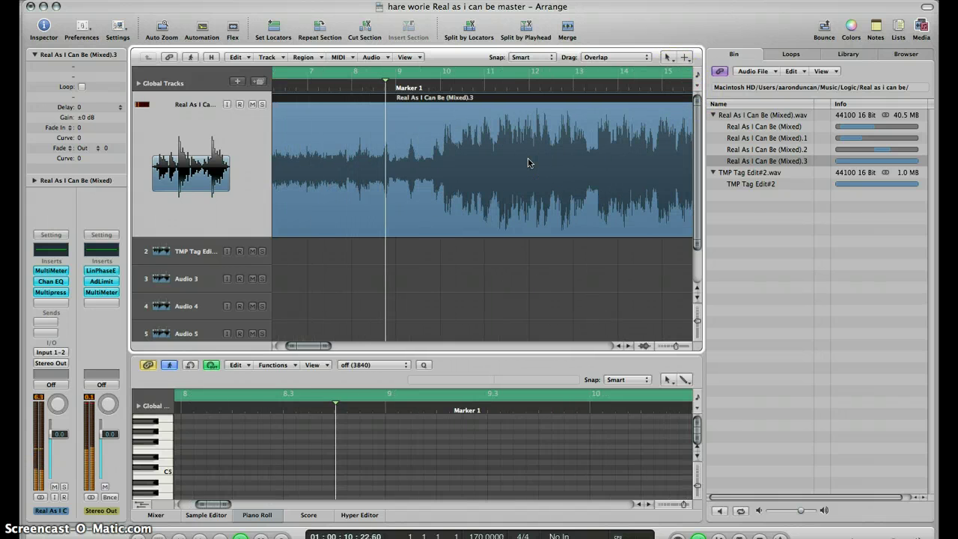
key(space)
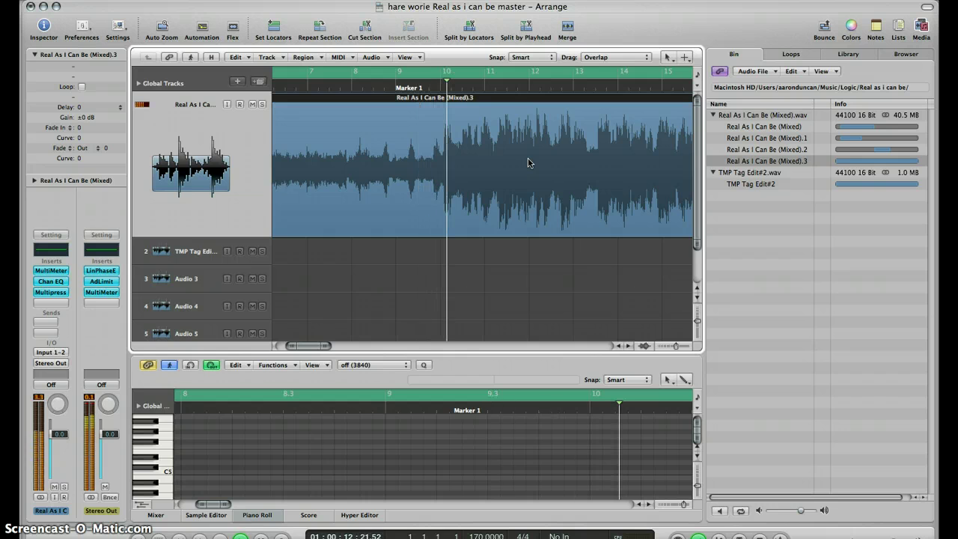
Split the song region with the Scissors Tool at bar 11 and twice just after bar 9, then delete the section between 9 3 1 1 and bar 11
click(671, 65)
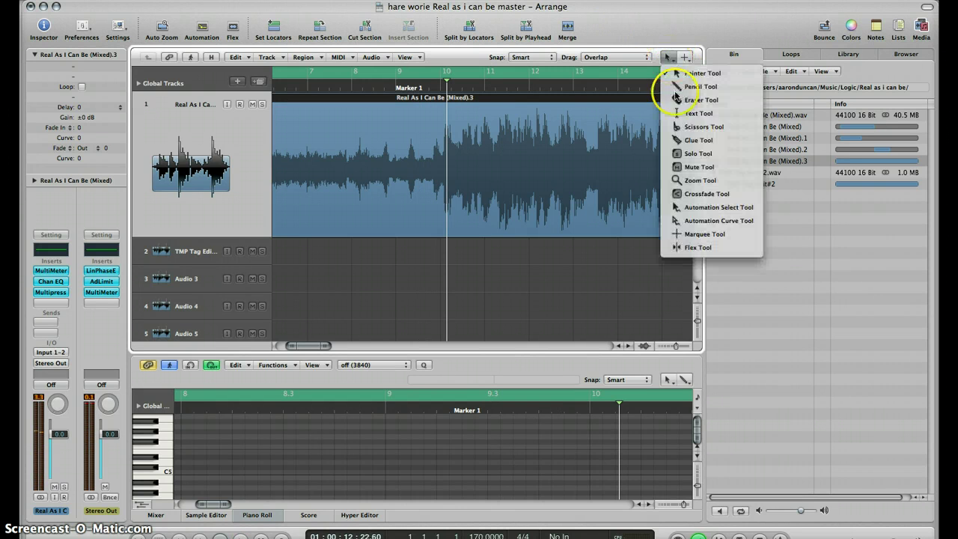
click(678, 131)
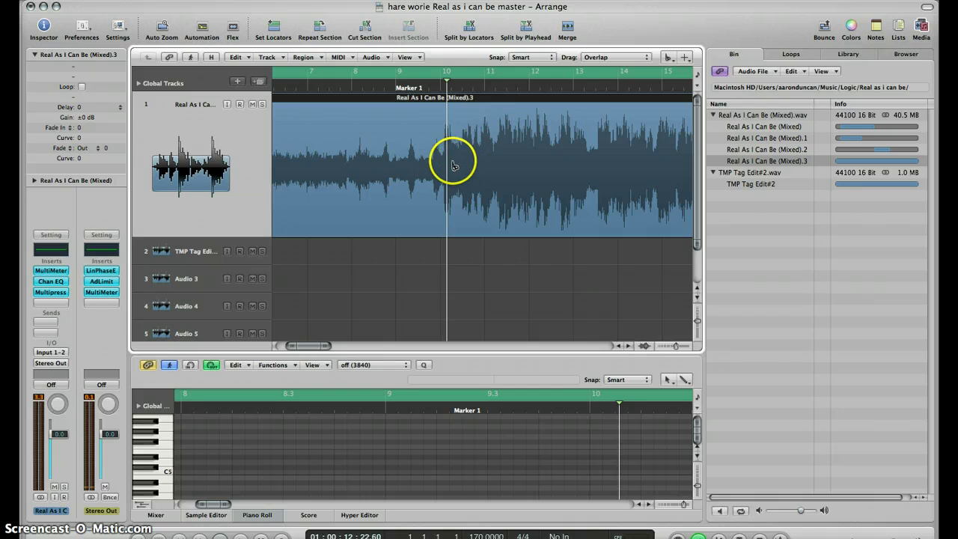
click(483, 189)
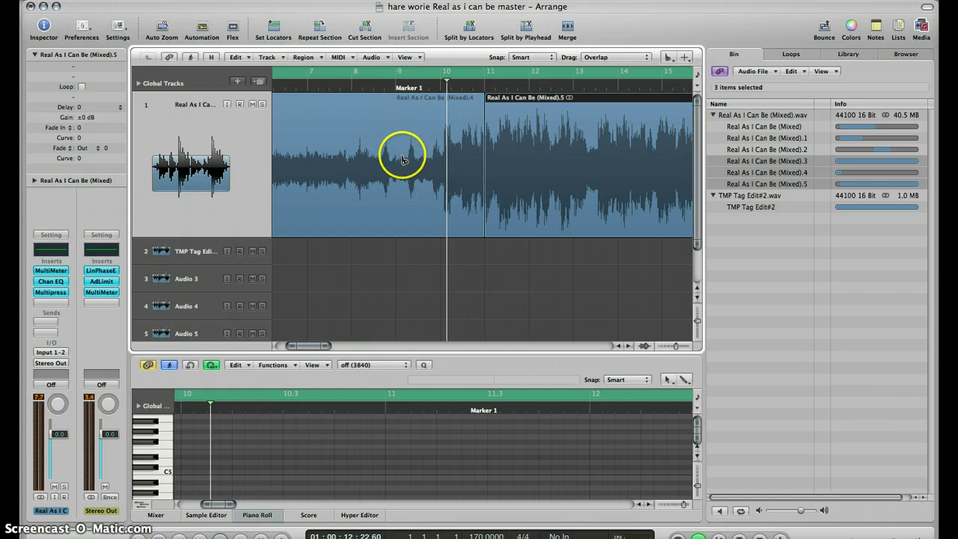
right_click(406, 164)
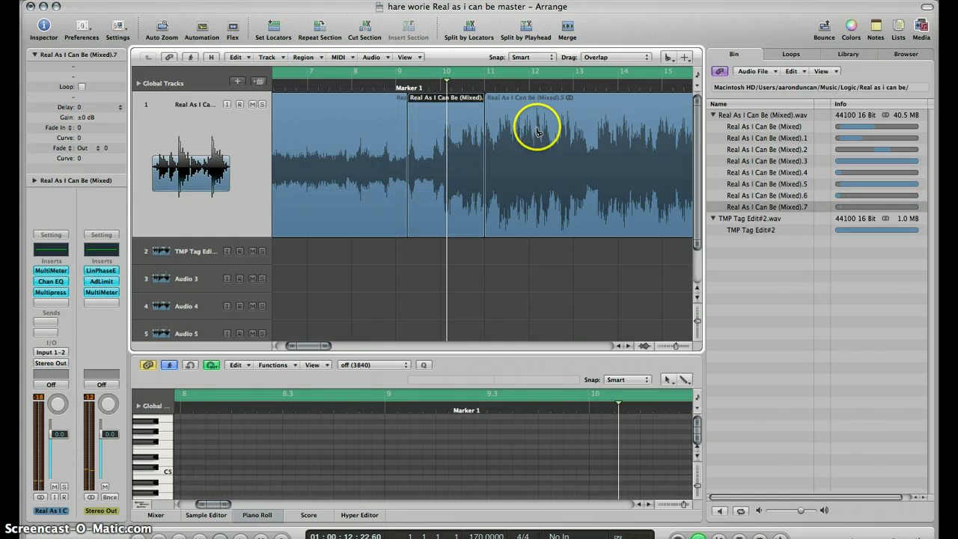
click(420, 163)
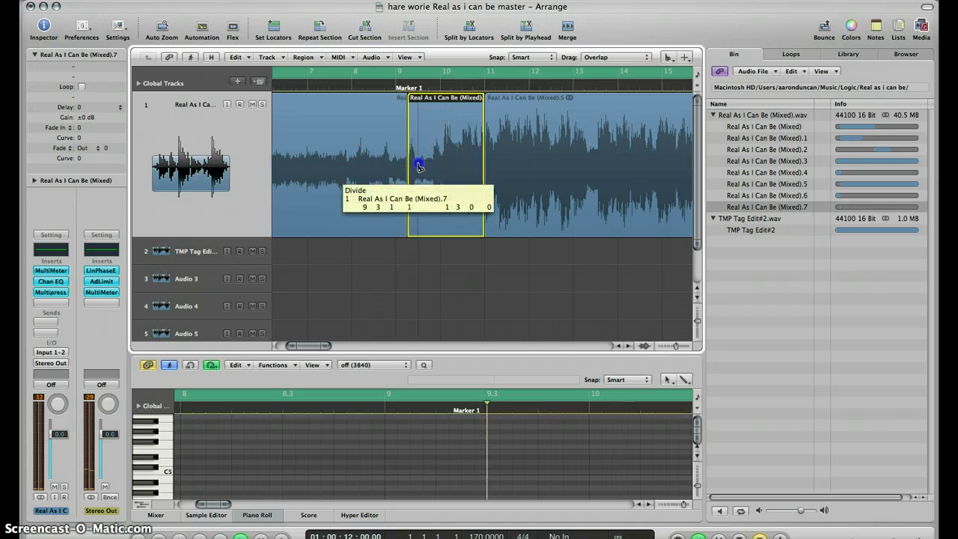
click(476, 220)
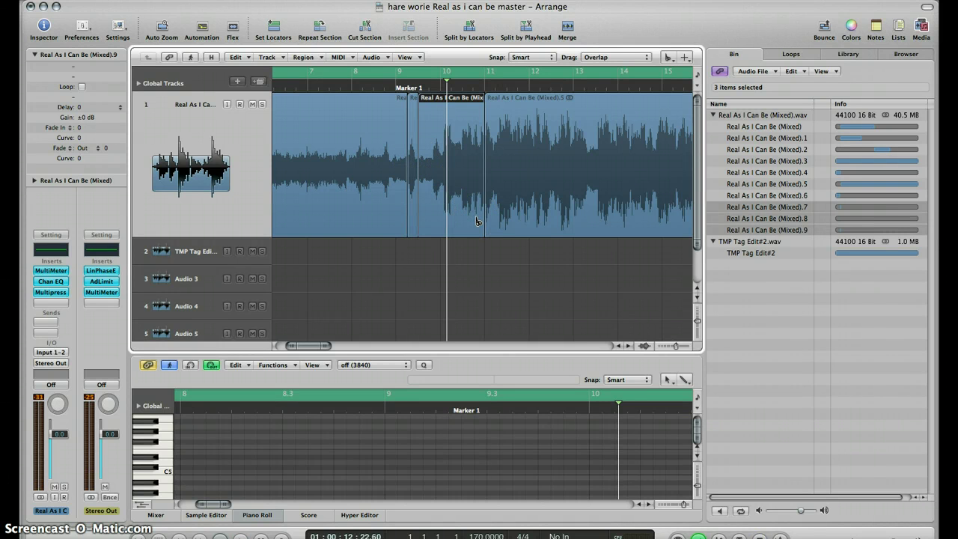
key(Delete)
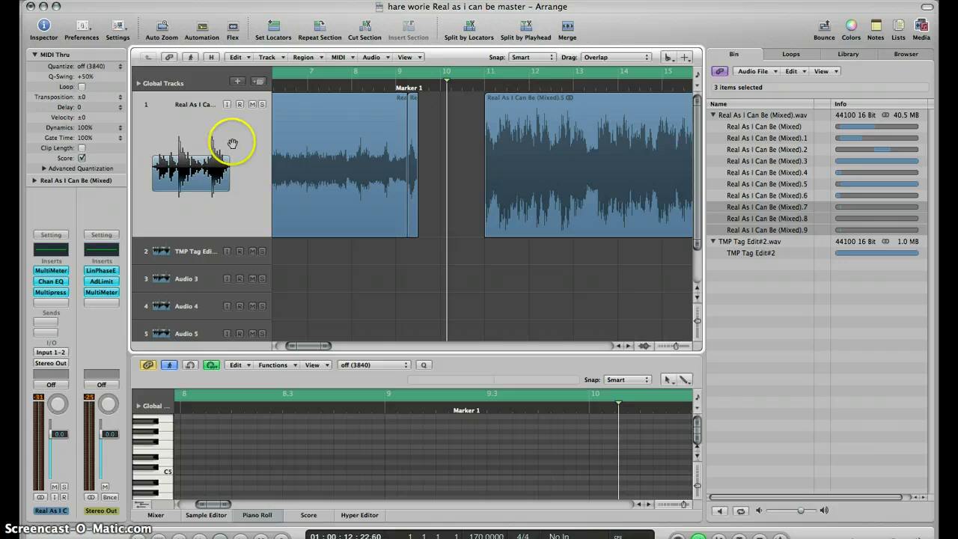
click(669, 58)
click(677, 73)
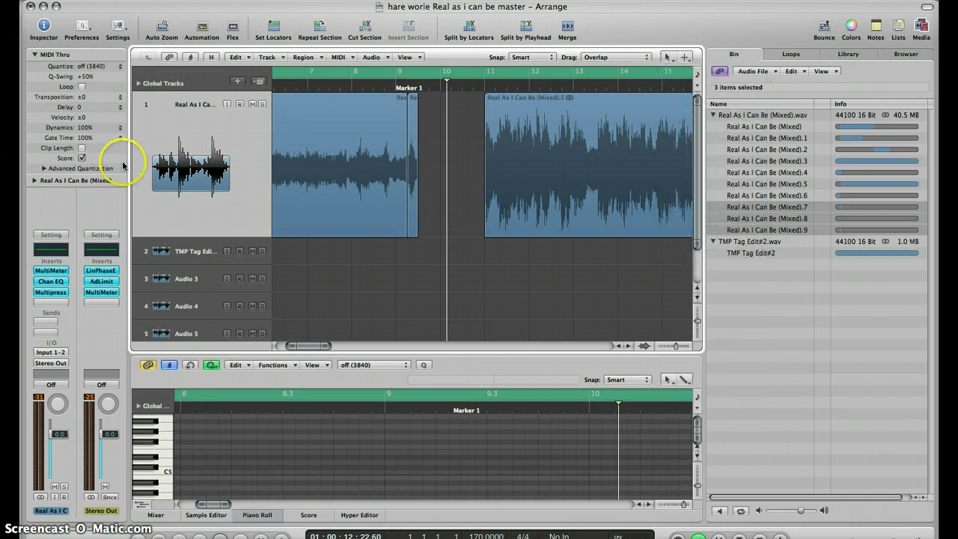
Show automation on the song track, check its list of automatable parameters, and keep Volume as the displayed parameter
click(203, 30)
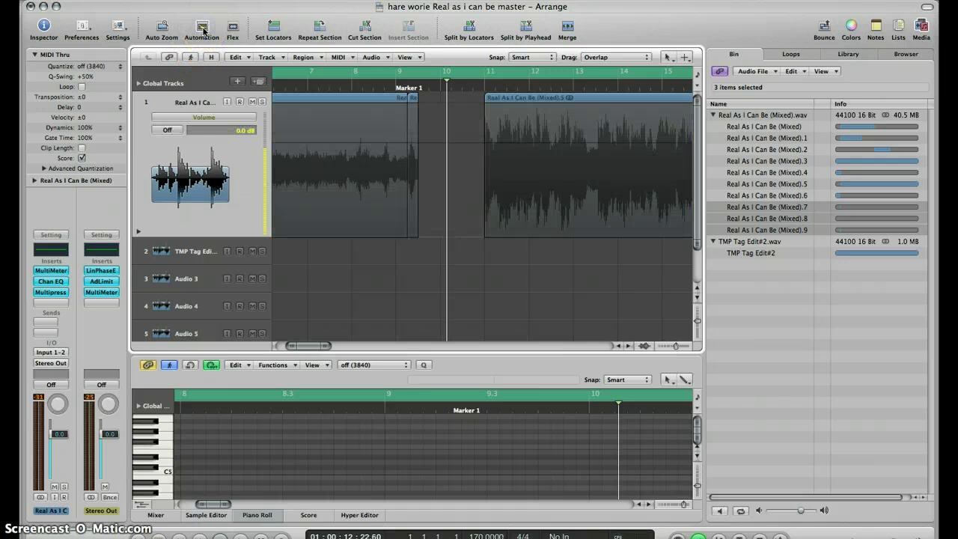
click(225, 118)
mouse_move(277, 60)
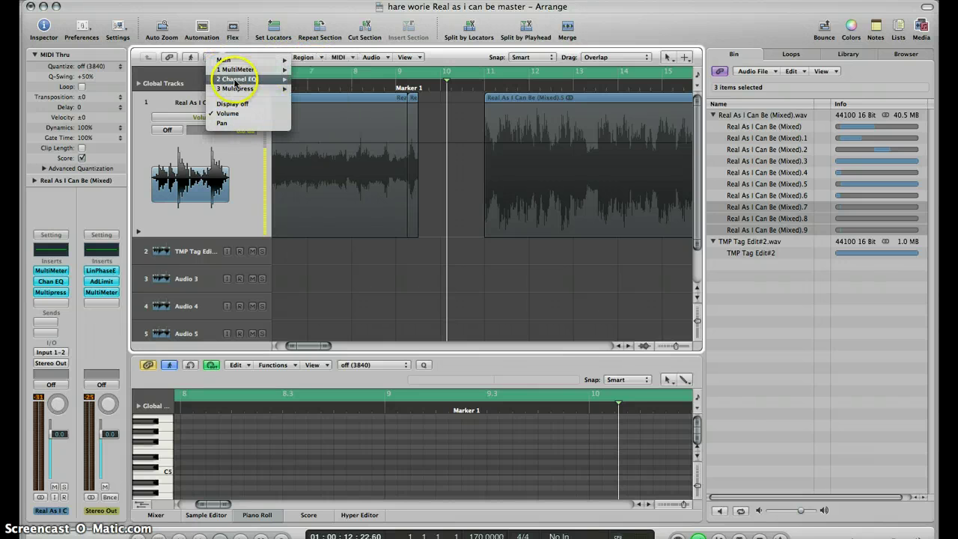
click(190, 78)
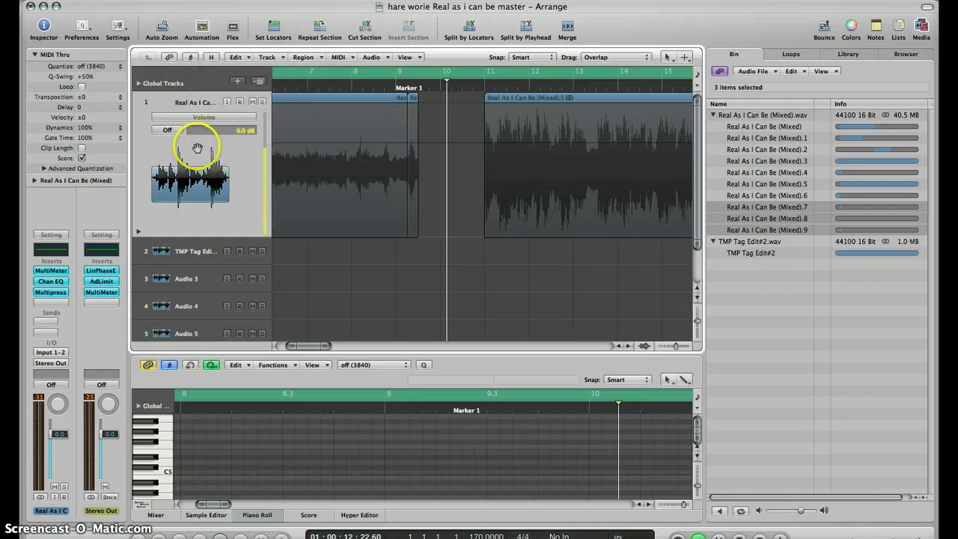
Add a send on the song track's channel strip and route it to Bus 2 (Aux 2)
click(51, 324)
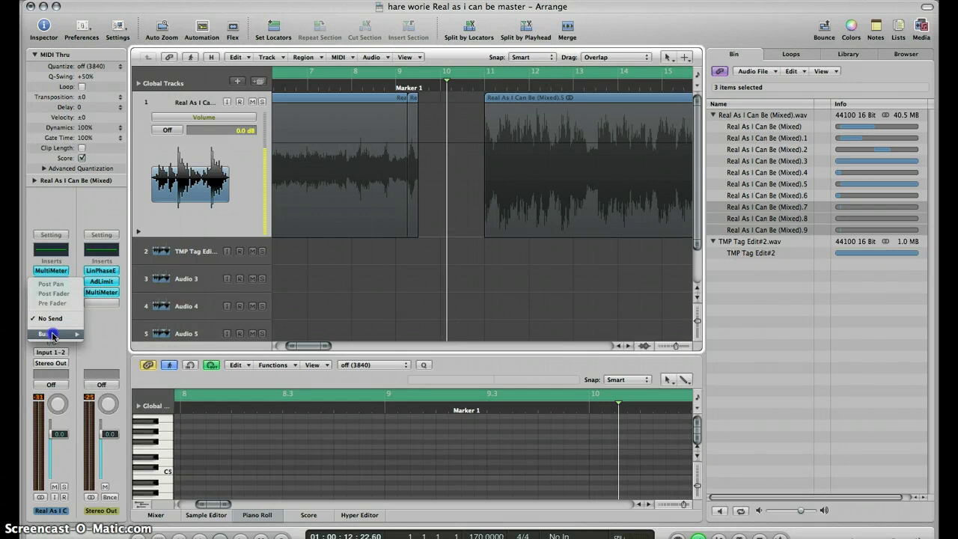
mouse_move(53, 333)
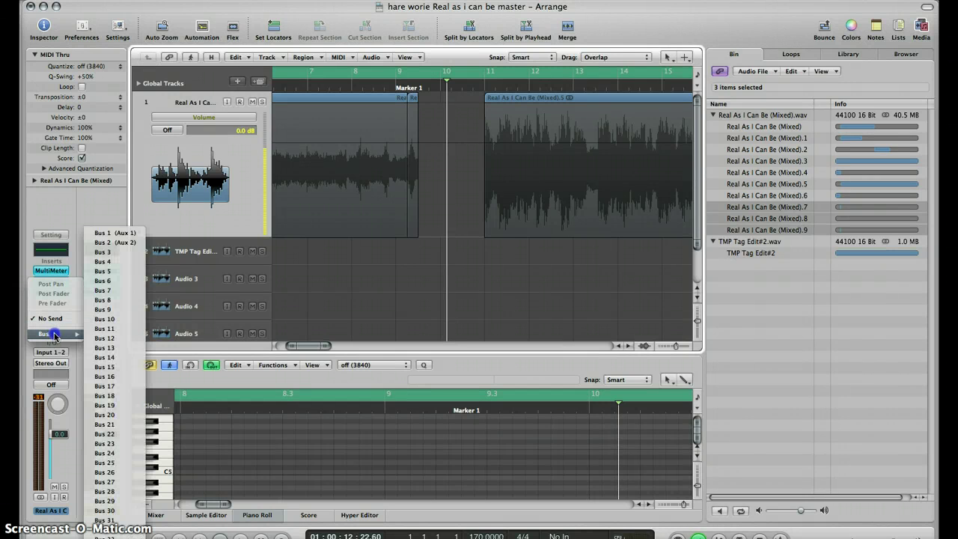
click(121, 233)
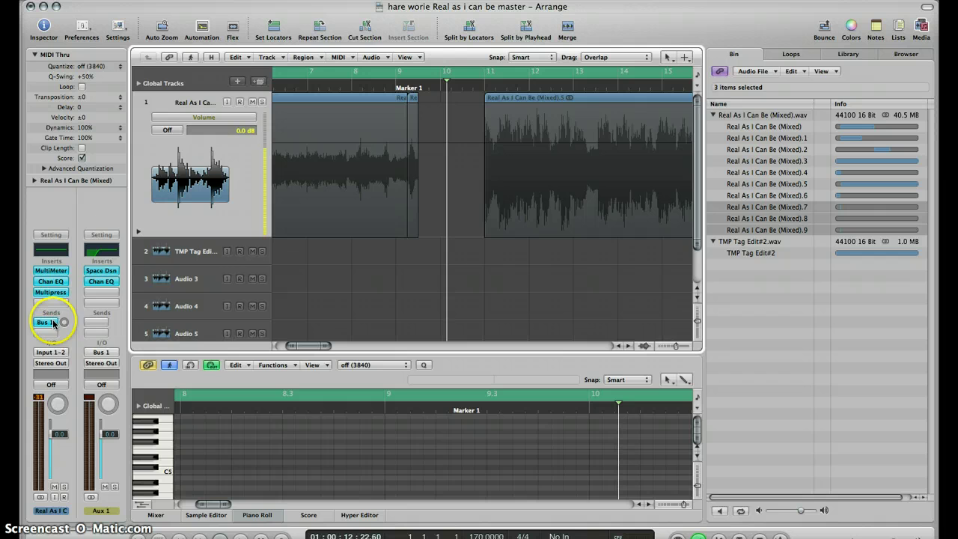
click(53, 323)
mouse_move(67, 387)
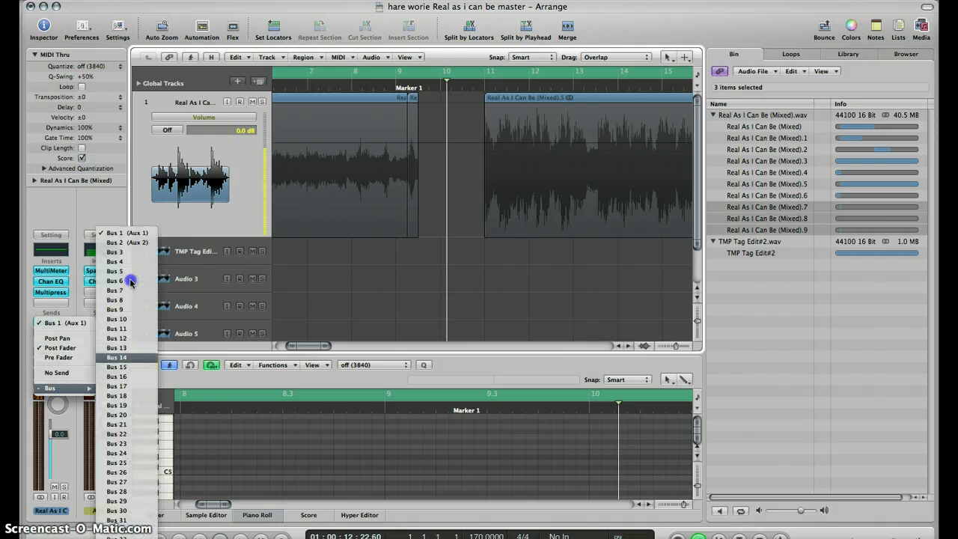
click(115, 244)
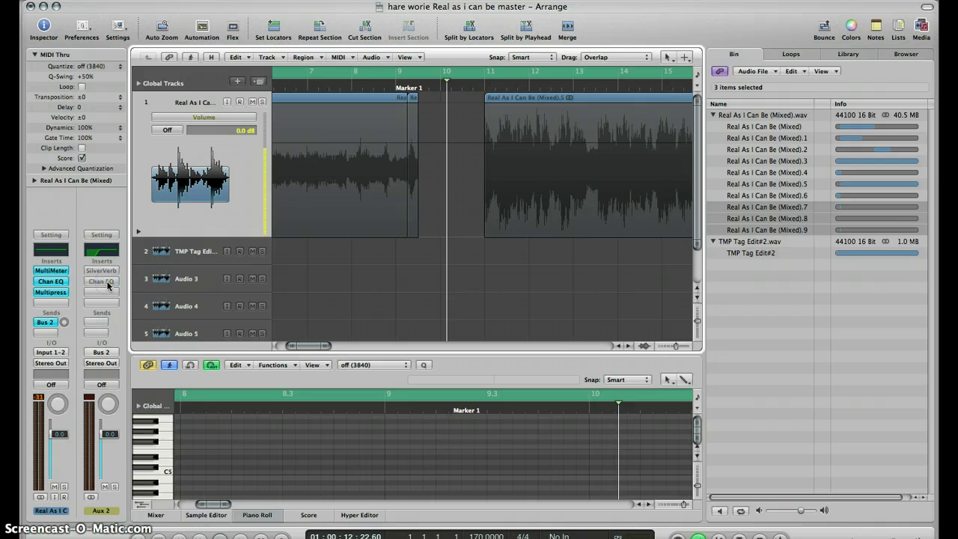
Insert a stereo Echo plug-in on the Aux 2 channel strip and move its window clear of the tracks
click(101, 294)
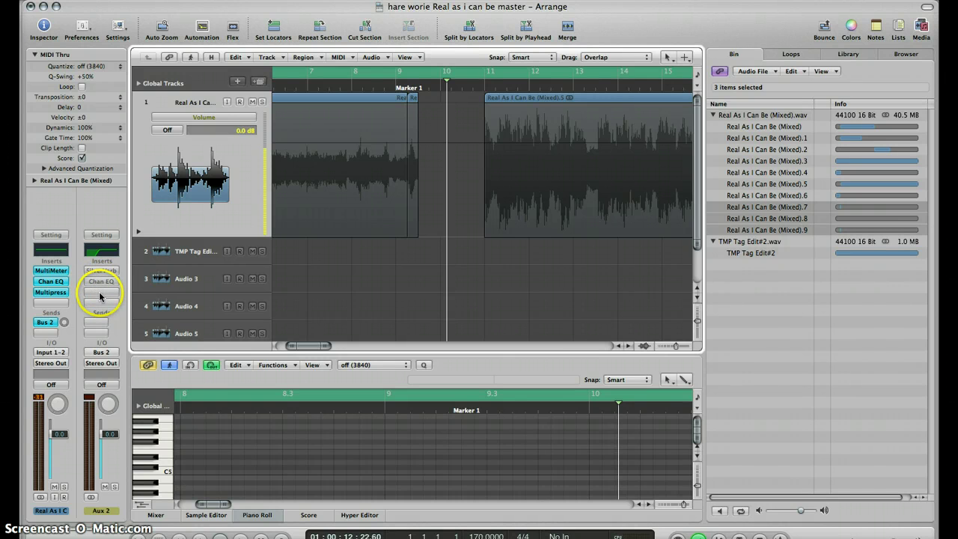
click(100, 295)
mouse_move(97, 313)
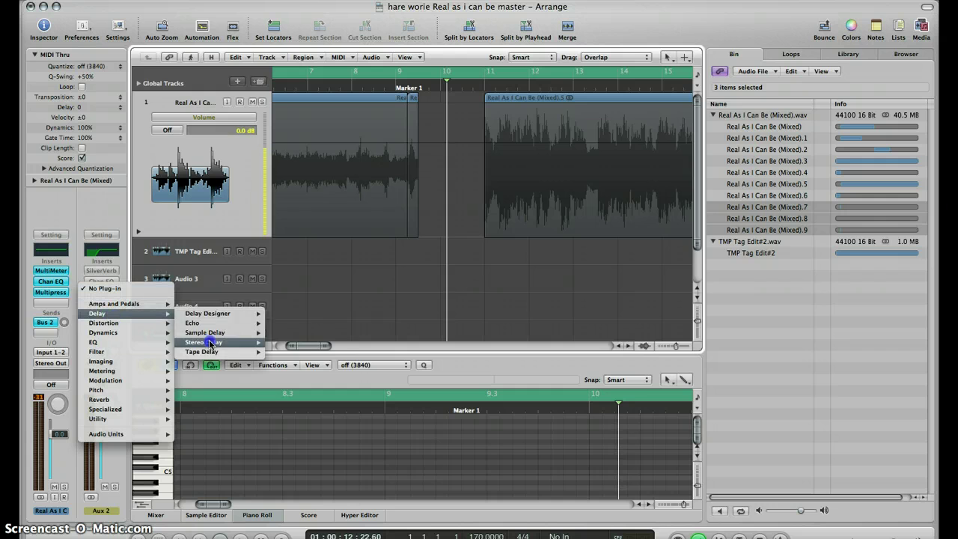
mouse_move(212, 326)
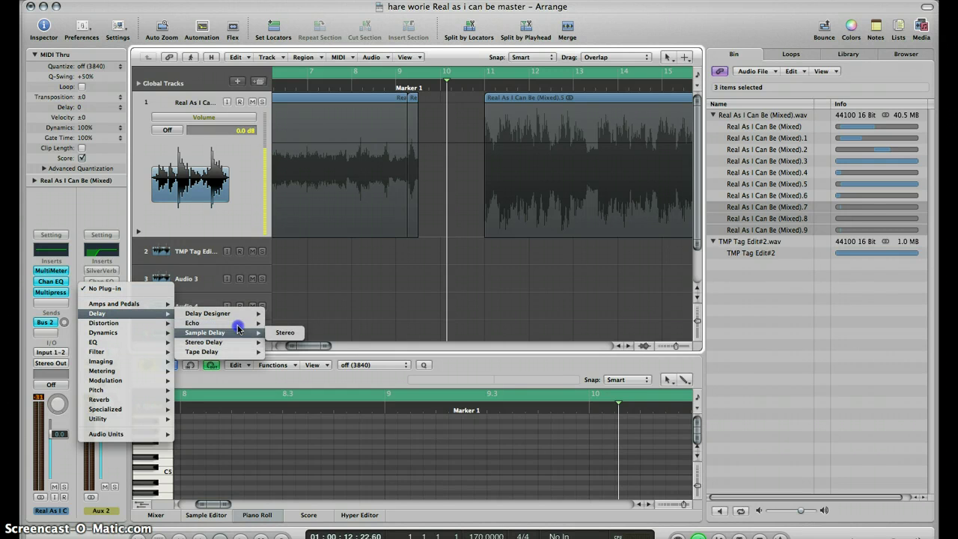
click(289, 326)
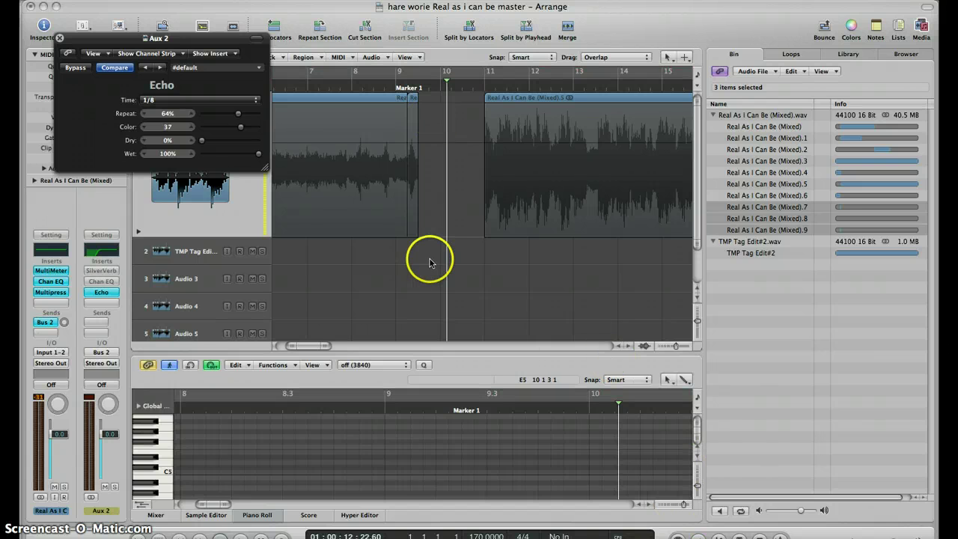
click(398, 87)
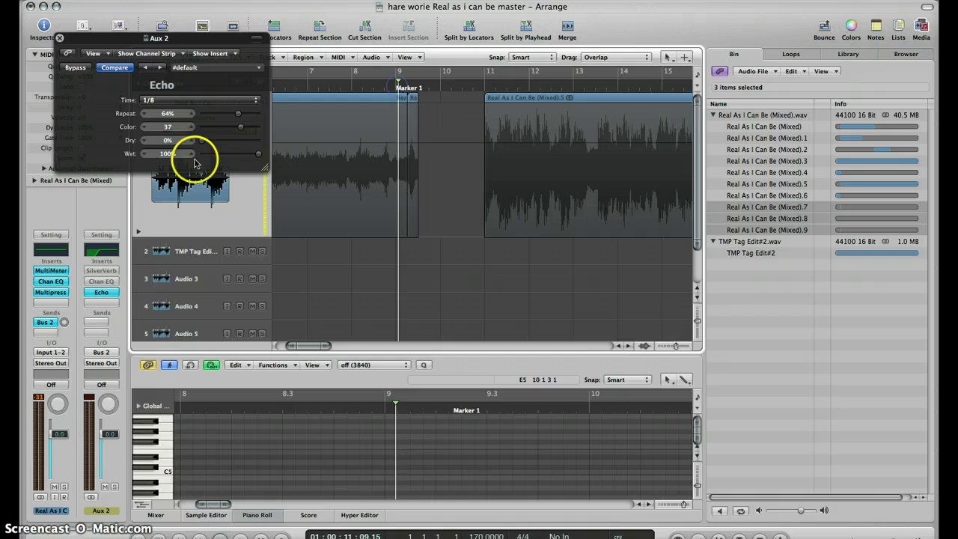
mouse_move(142, 36)
mouse_down()
mouse_move(137, 4)
mouse_move(797, 4)
mouse_up()
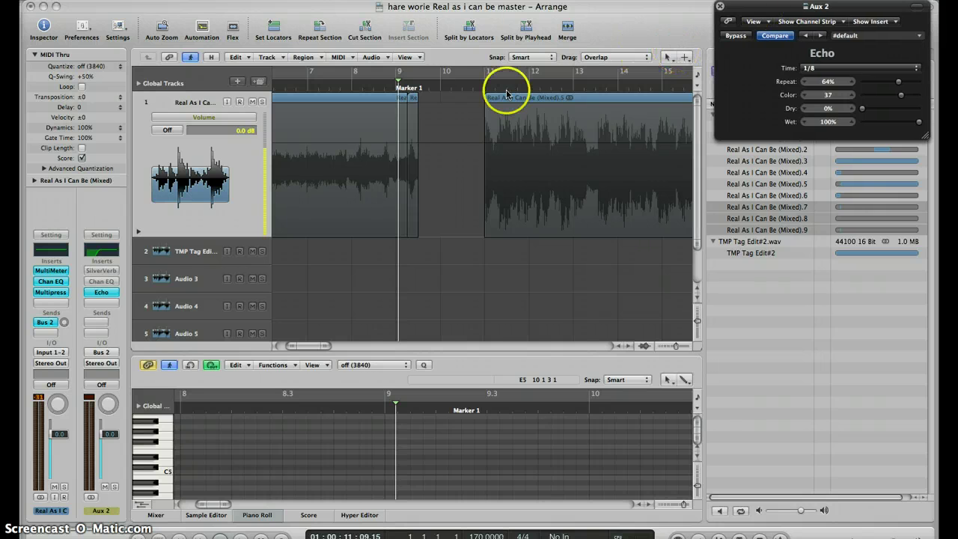
Display the Send 1 (Aux 2) automation parameter on the song track in place of Volume
key(ctrl+Left)
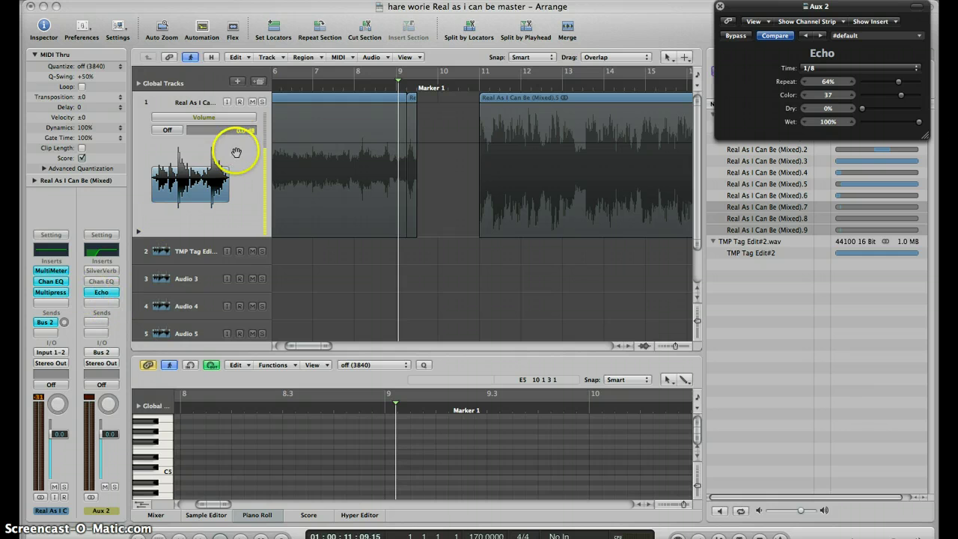
click(226, 120)
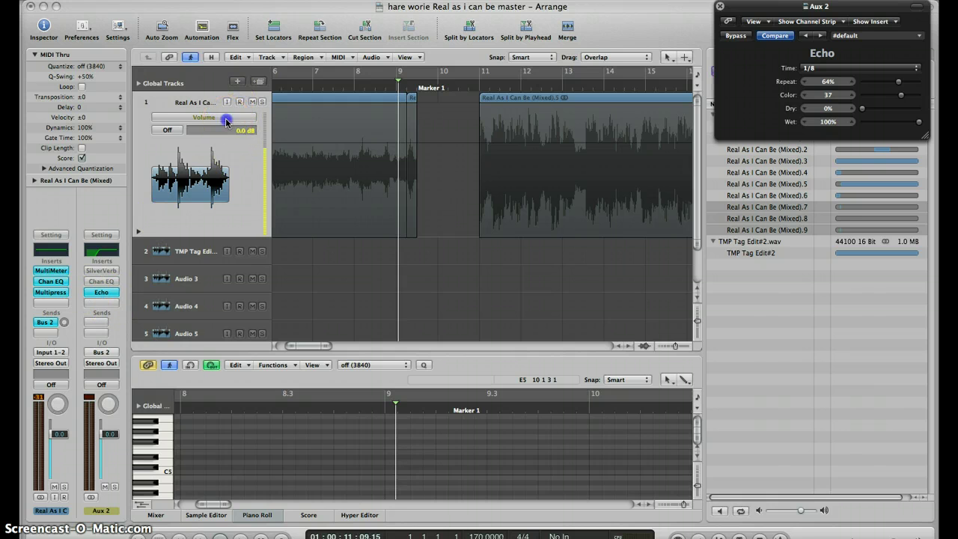
mouse_move(232, 66)
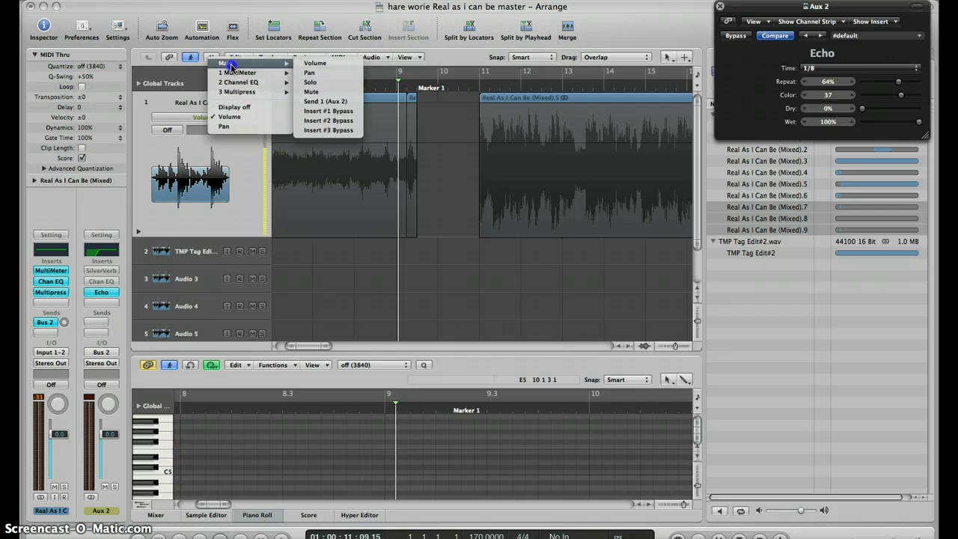
click(190, 107)
click(209, 119)
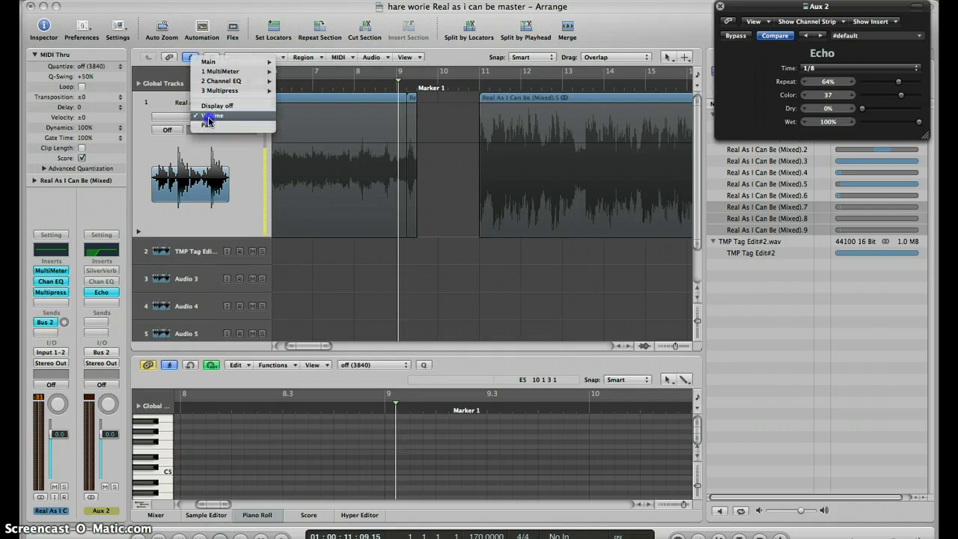
mouse_move(217, 62)
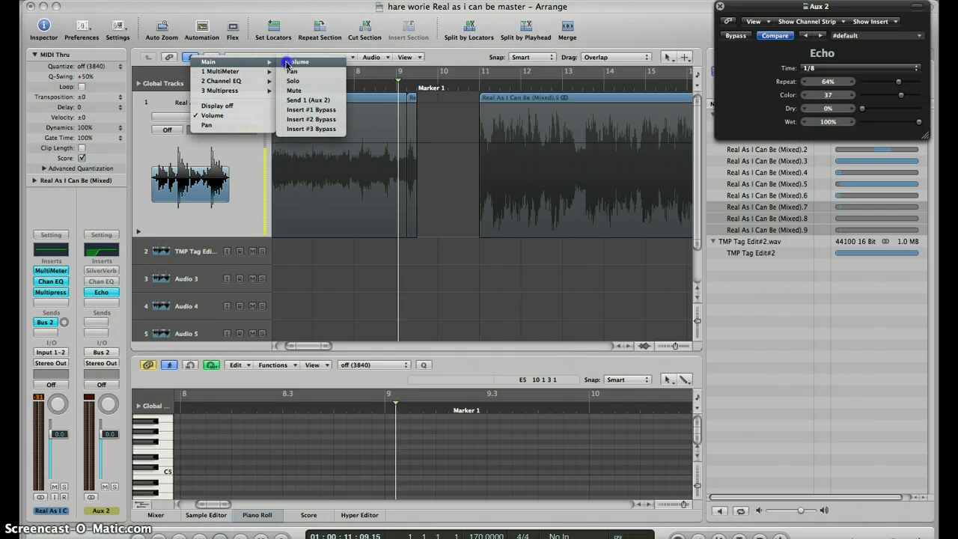
click(312, 101)
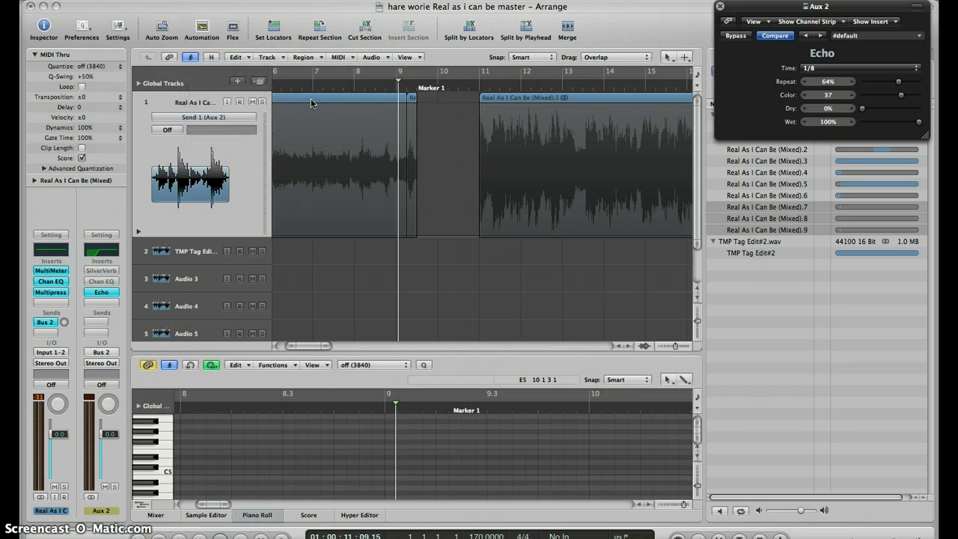
Create Send 1 automation points around the short region after bar 9 and raise the section between them to -14.9
click(406, 238)
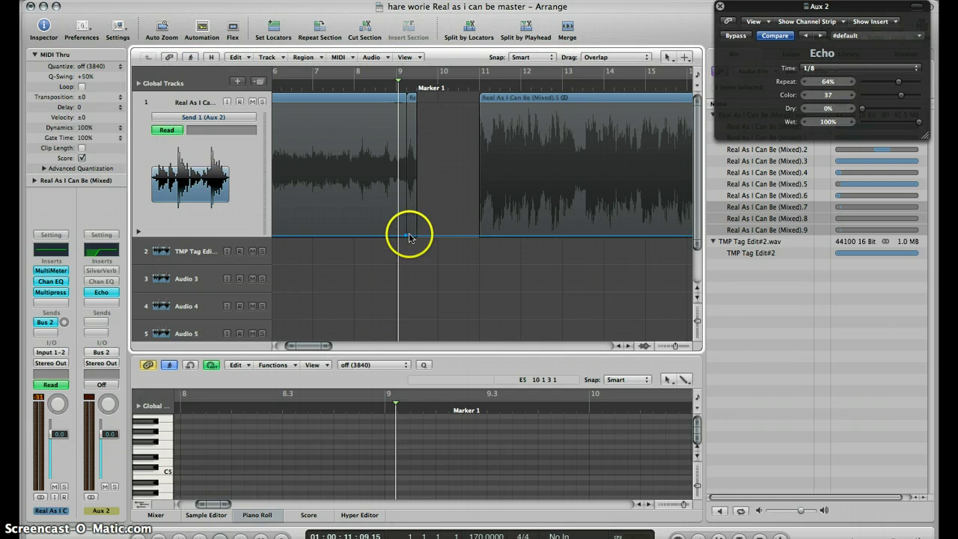
scroll(407, 239, left, 6)
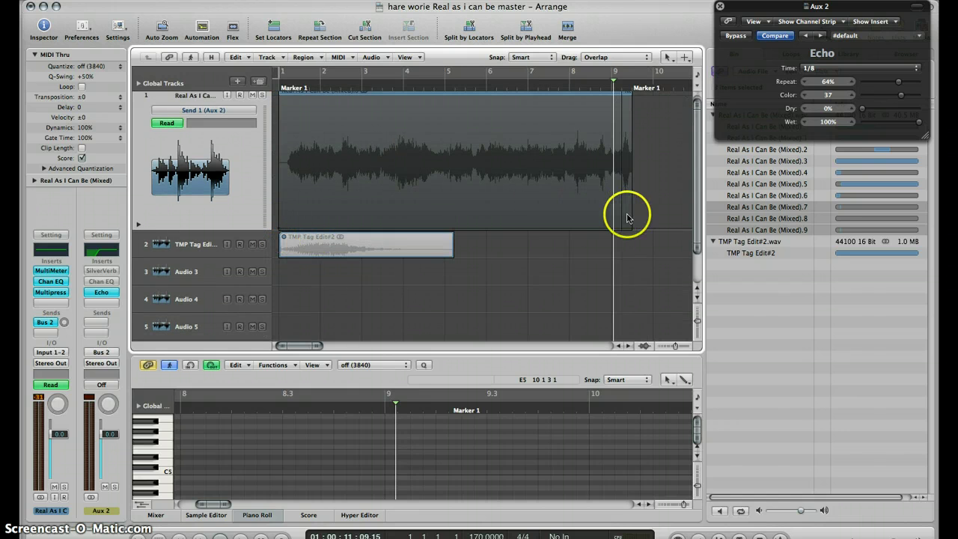
scroll(629, 219, up, 5)
scroll(629, 219, right, 1)
scroll(627, 218, right, 2)
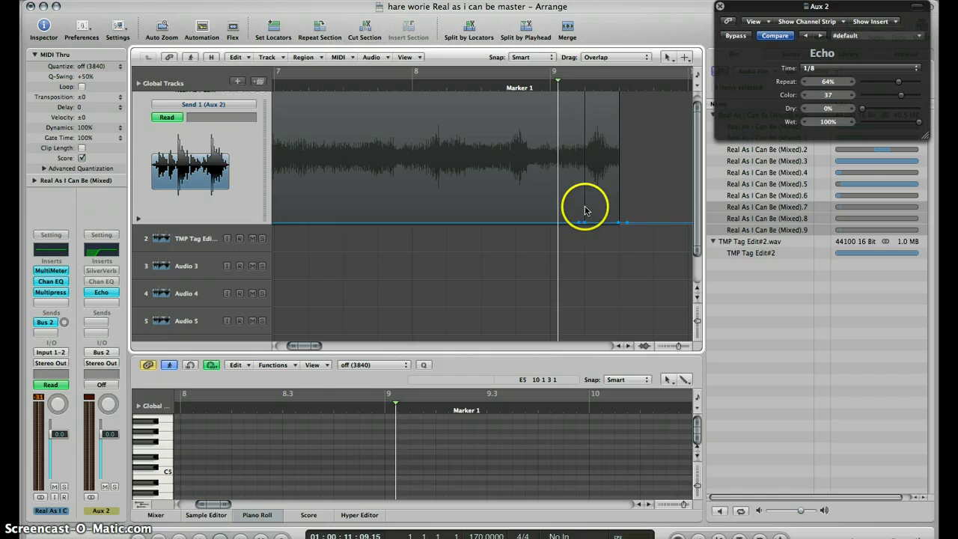
drag(598, 224, 602, 186)
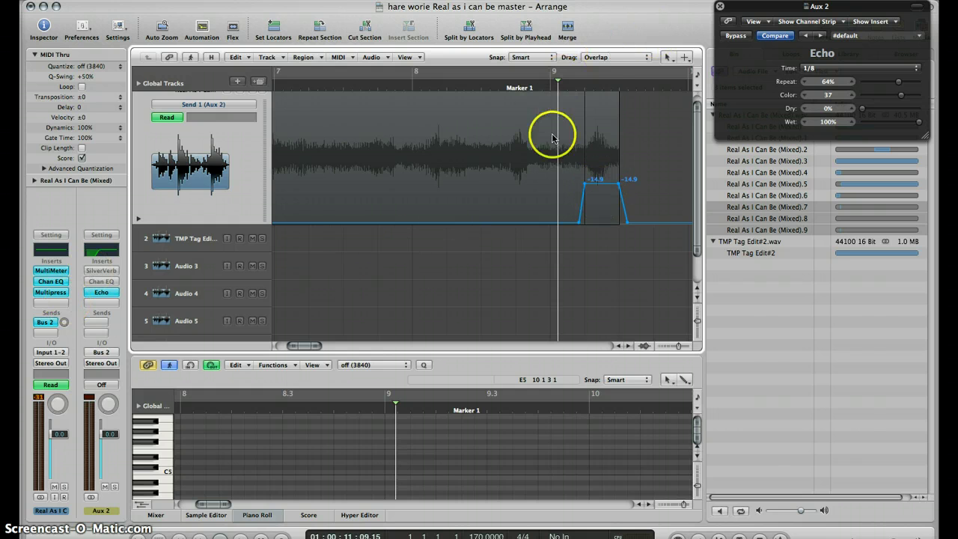
Play the song from midway through bar 8 across the gap to just past bar 11 to hear the echo
scroll(552, 138, right, 5)
click(300, 88)
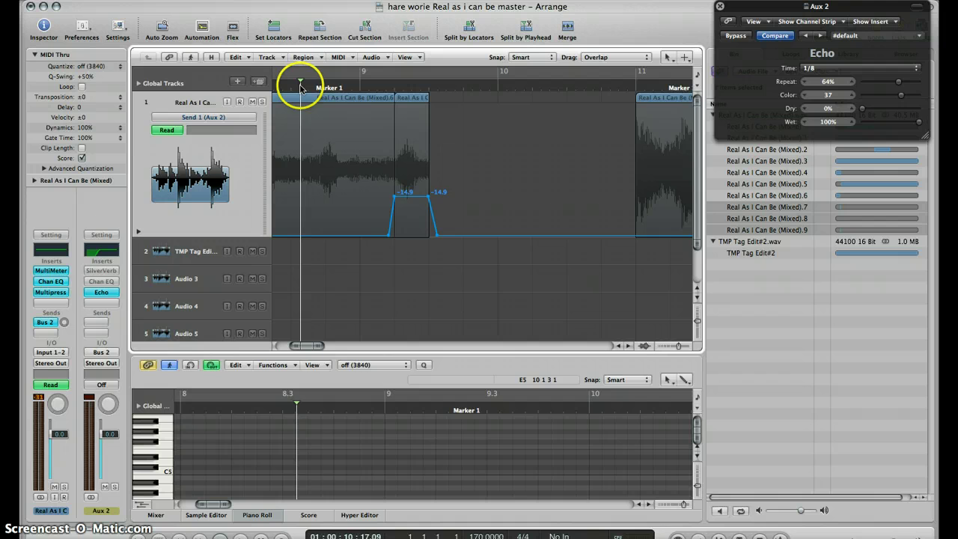
key(space)
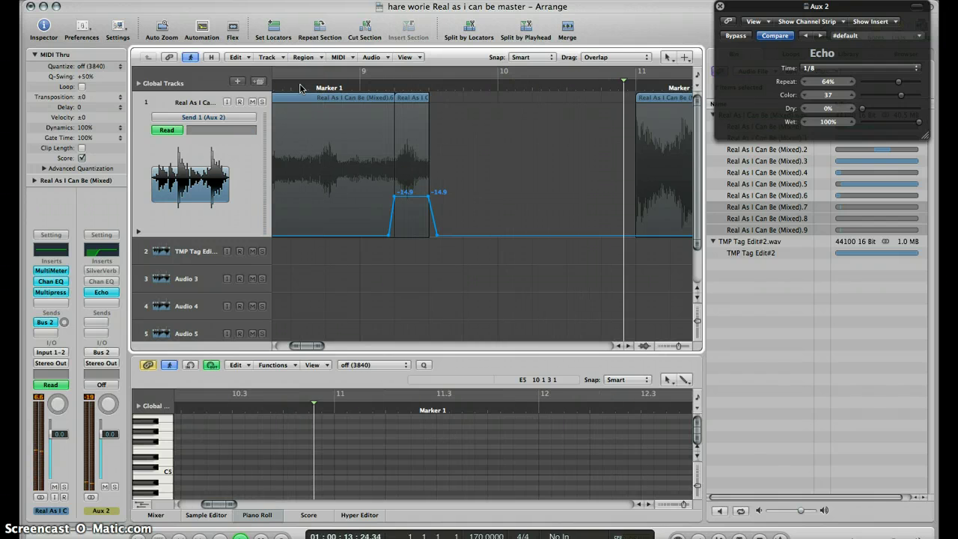
key(space)
scroll(265, 139, left, 7)
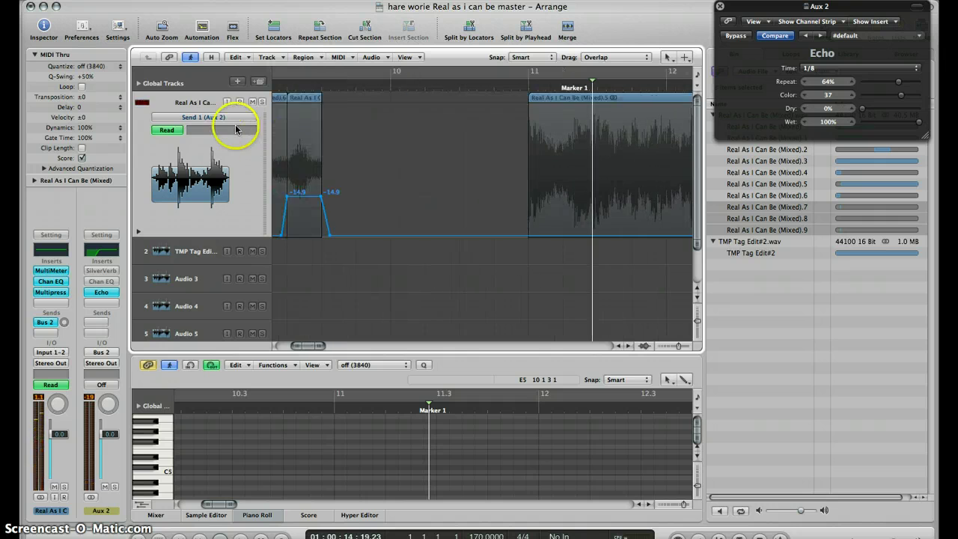
scroll(404, 139, left, 5)
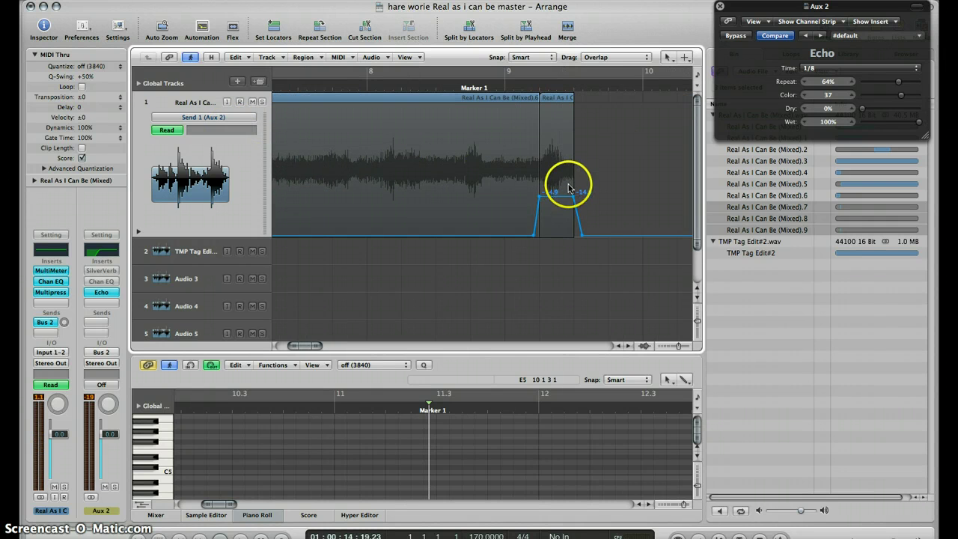
Raise the Send 1 automation over the short region to -5.1 and play from midway through bar 8
drag(563, 198, 563, 162)
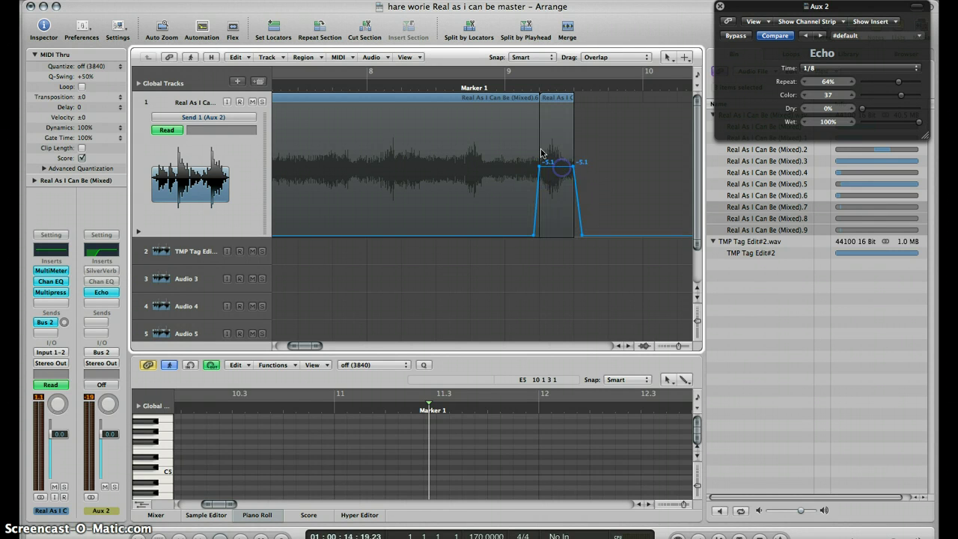
click(452, 85)
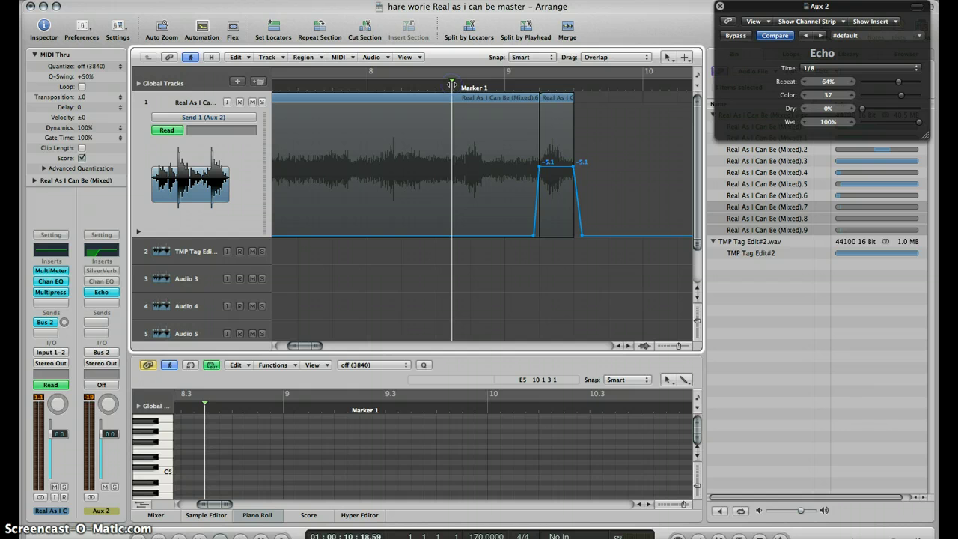
key(space)
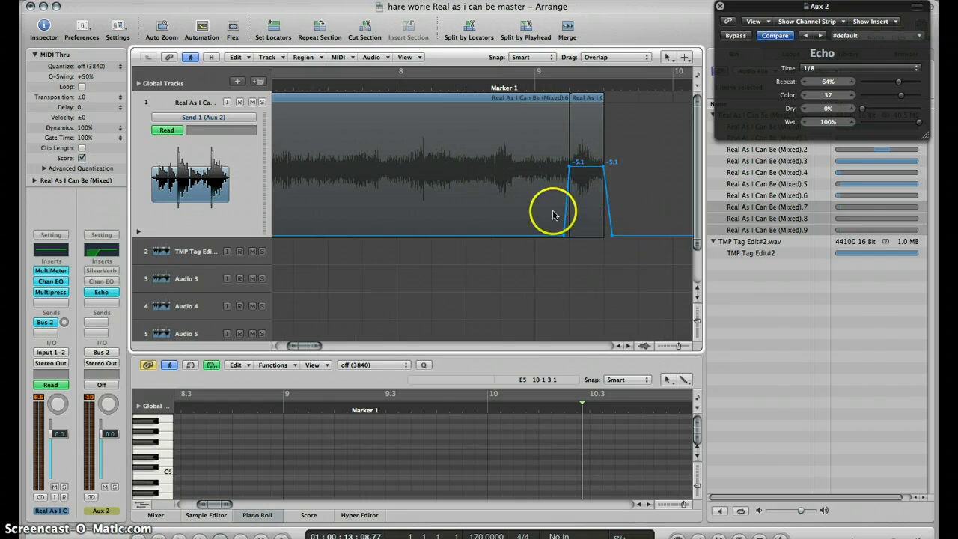
Try the Bus 2 send level knob on the song's channel strip and replay the transition from midway through bar 8
click(477, 86)
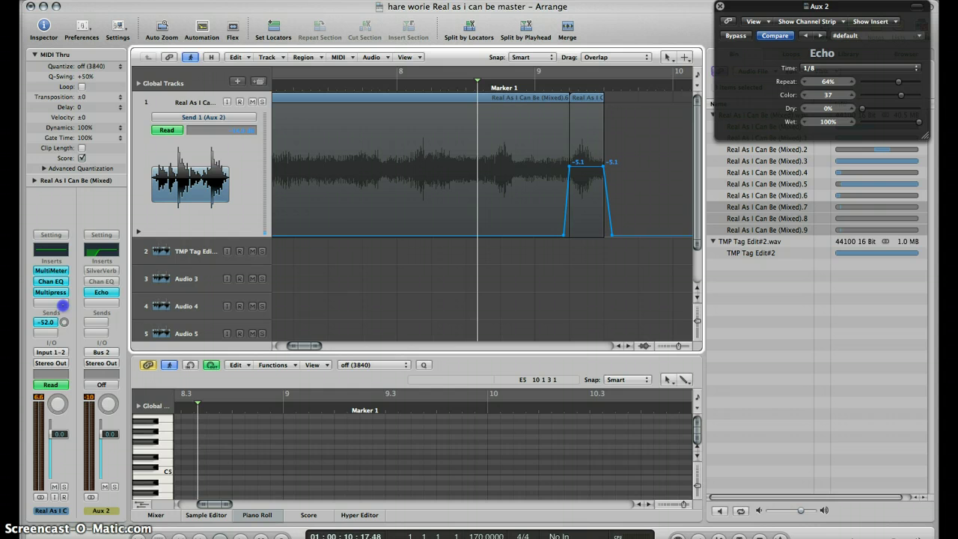
mouse_move(64, 322)
mouse_down()
mouse_move(63, 289)
mouse_move(64, 336)
mouse_move(65, 323)
mouse_up()
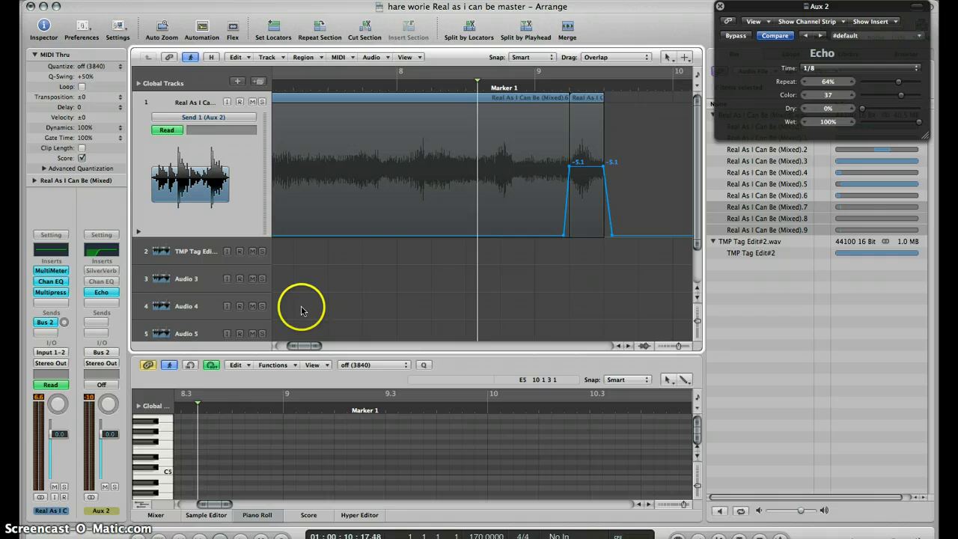
key(space)
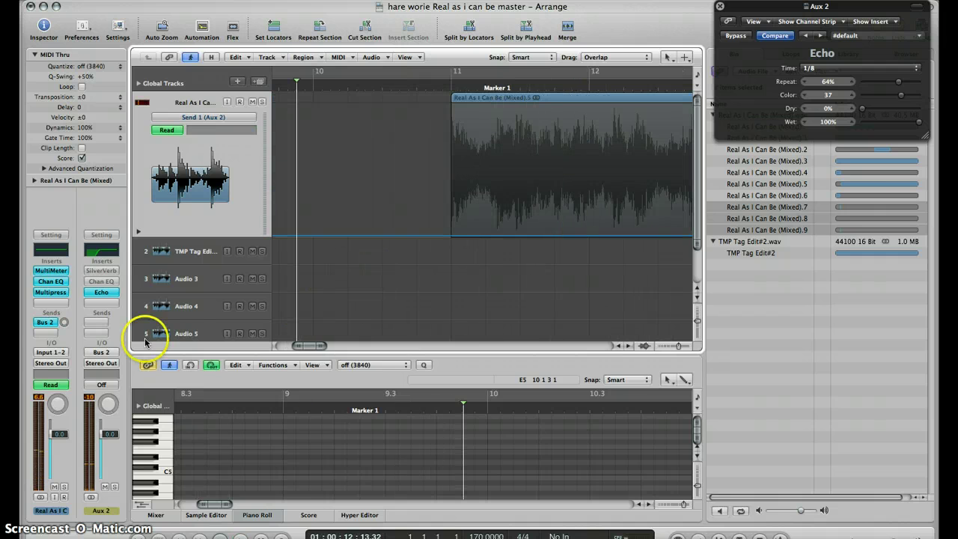
scroll(566, 203, left, 5)
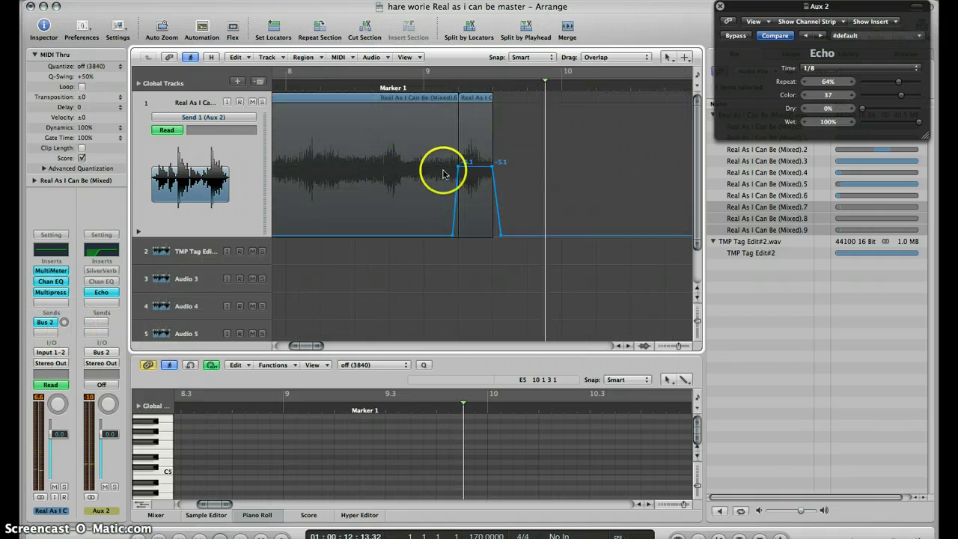
Remove the Send 1 automation points around the short region after bar 9
drag(499, 233, 447, 240)
scroll(447, 238, left, 13)
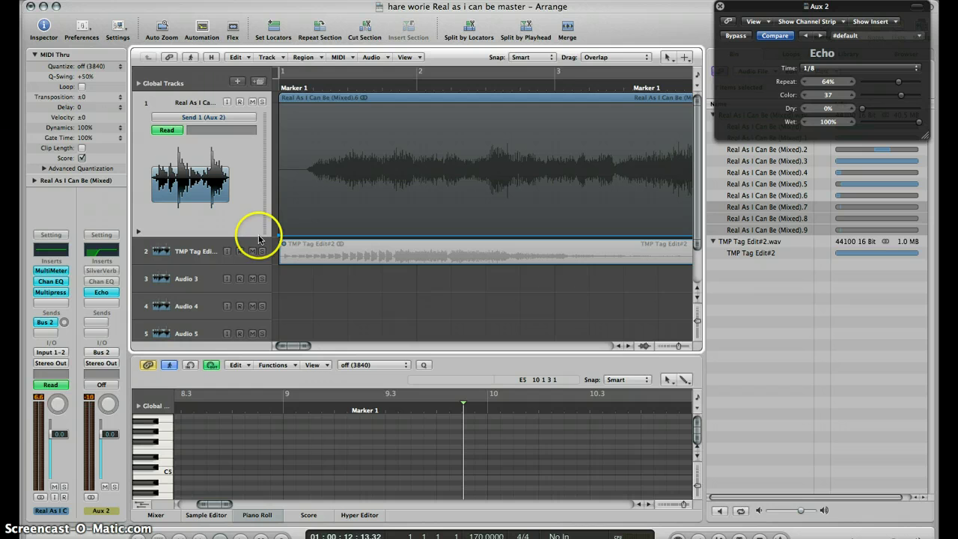
click(478, 187)
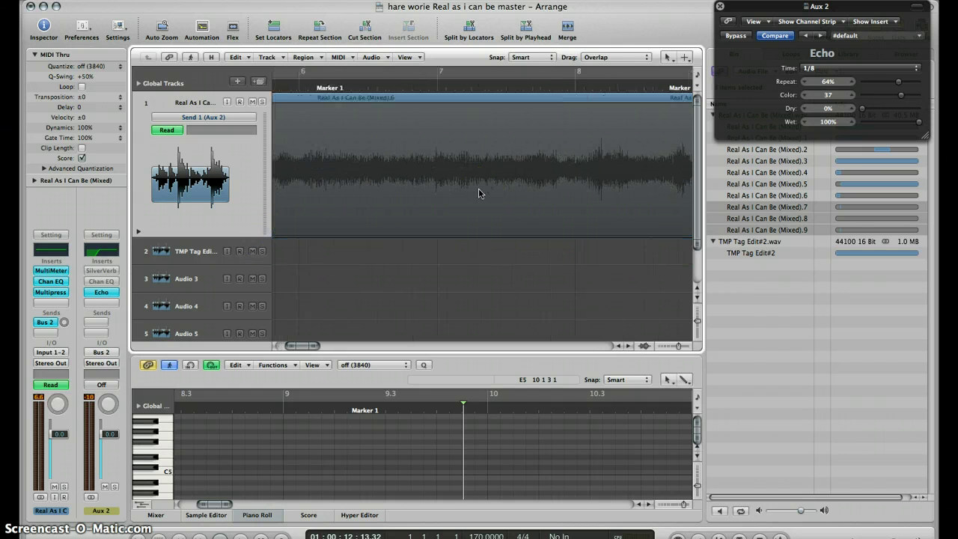
scroll(478, 188, right, 15)
scroll(478, 187, left, 1)
click(472, 187)
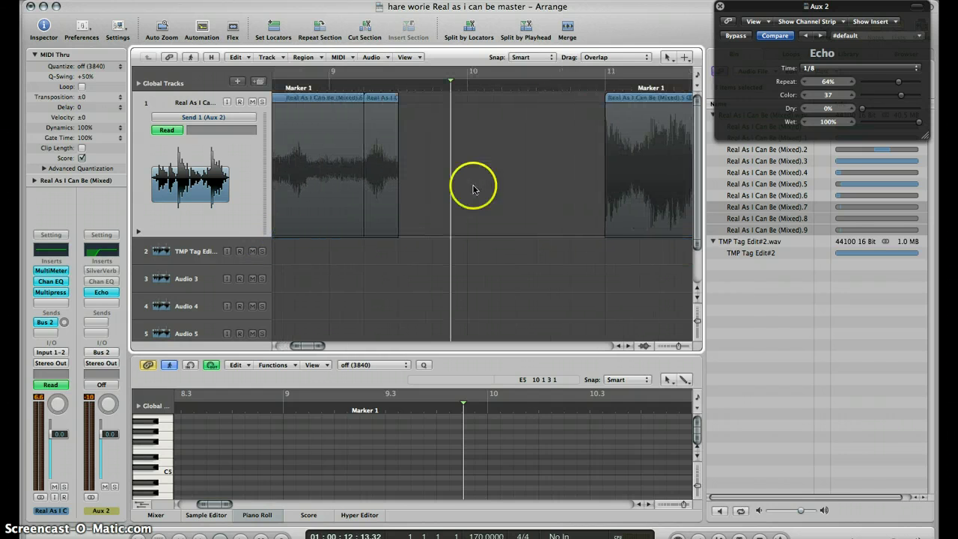
Hide the track automation and extend the short region after bar 9 to bar 11, filling the gap with audio
scroll(498, 178, right, 3)
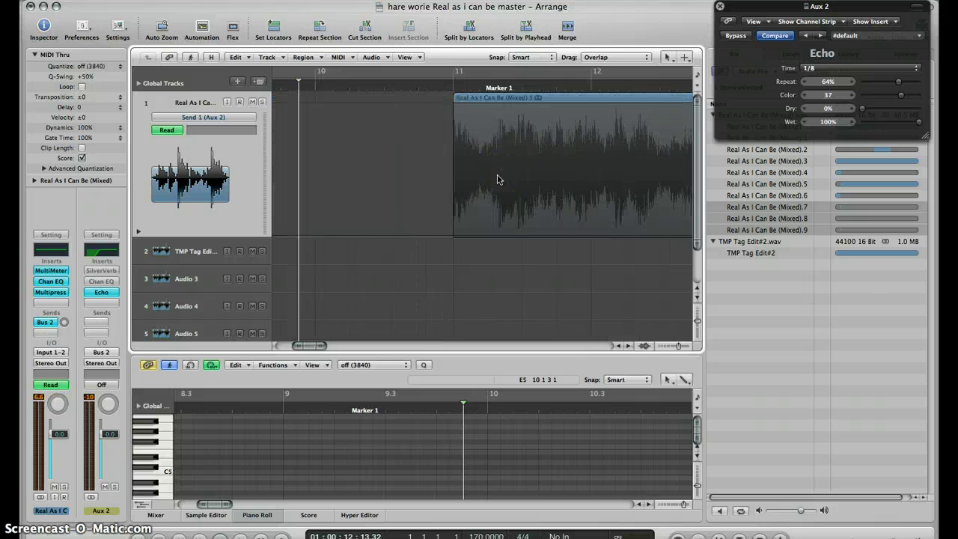
scroll(497, 180, right, 1)
scroll(412, 155, left, 3)
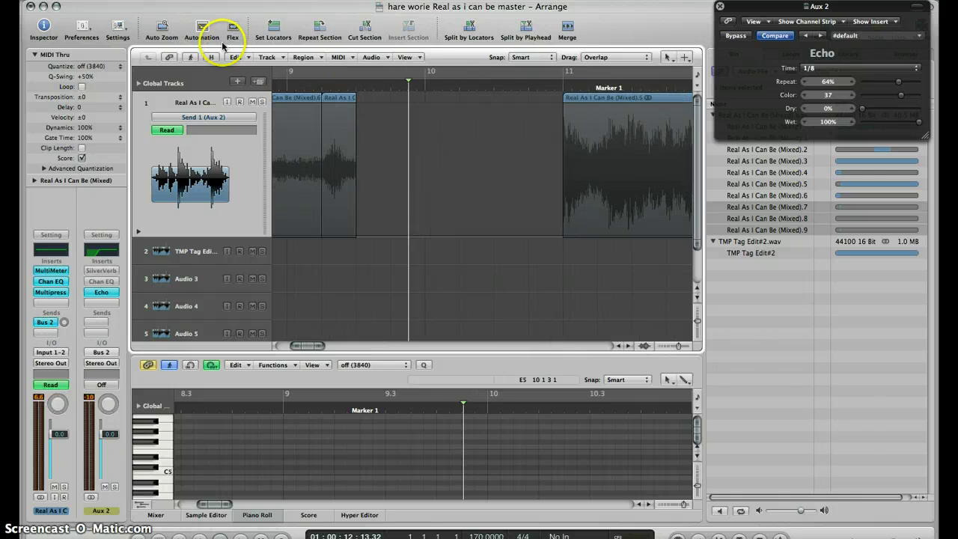
click(200, 29)
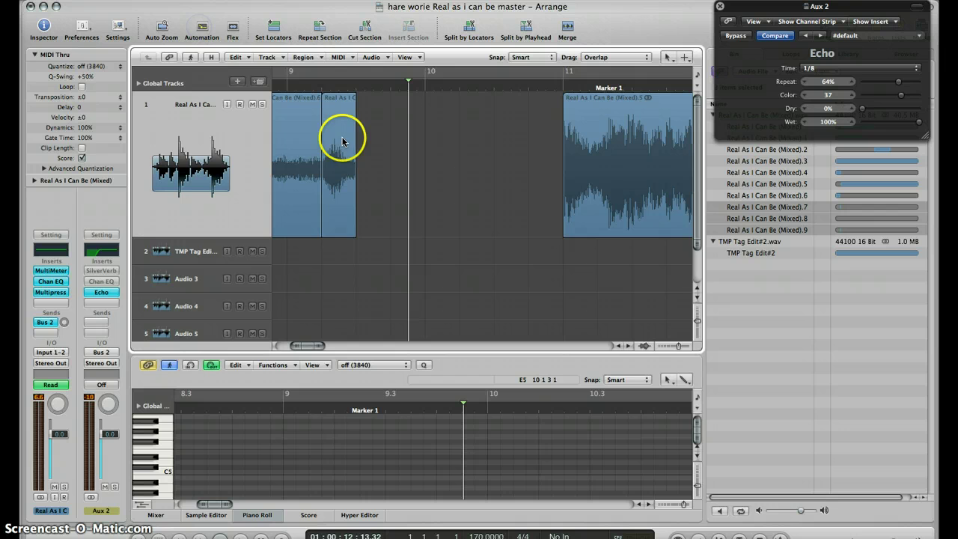
drag(355, 237, 559, 263)
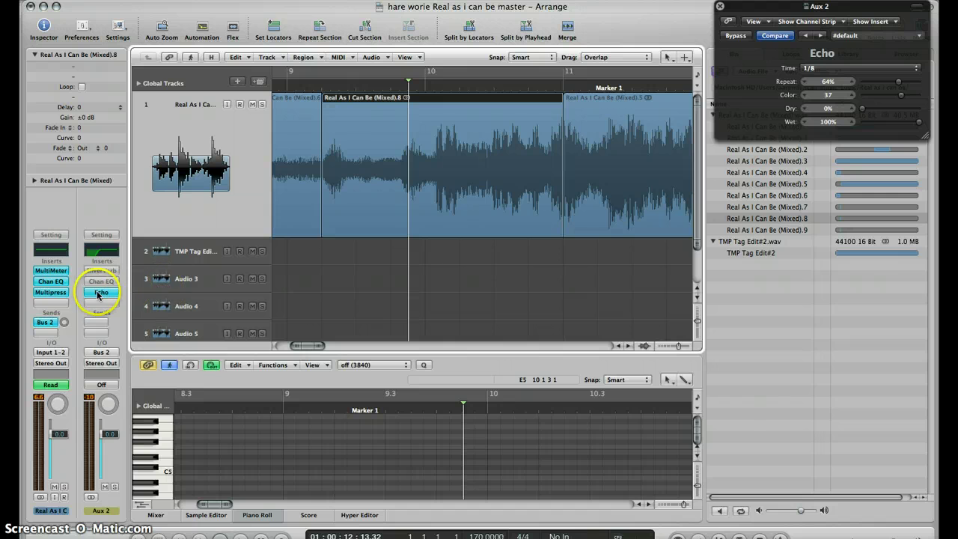
Show the track automation and review the Main automation parameters available for the song track
click(203, 27)
click(208, 117)
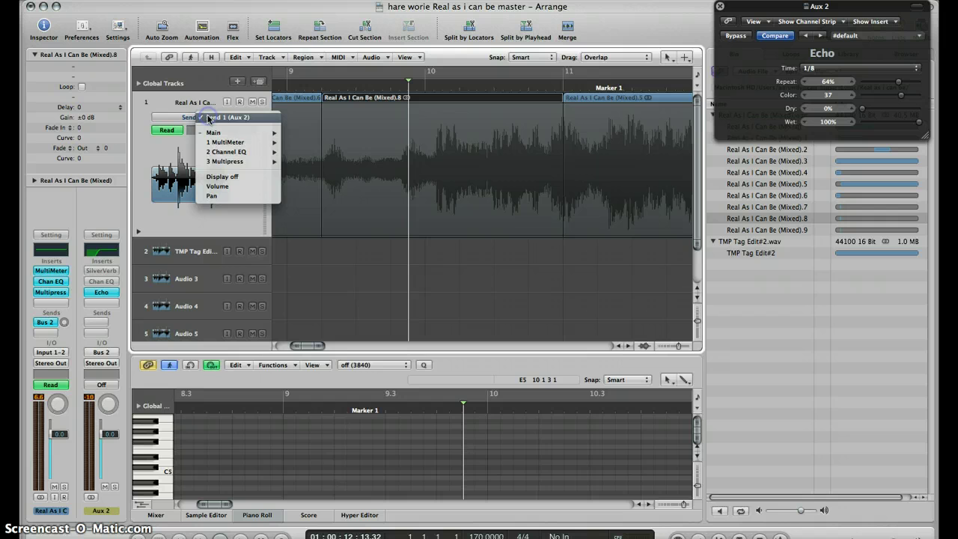
mouse_move(214, 136)
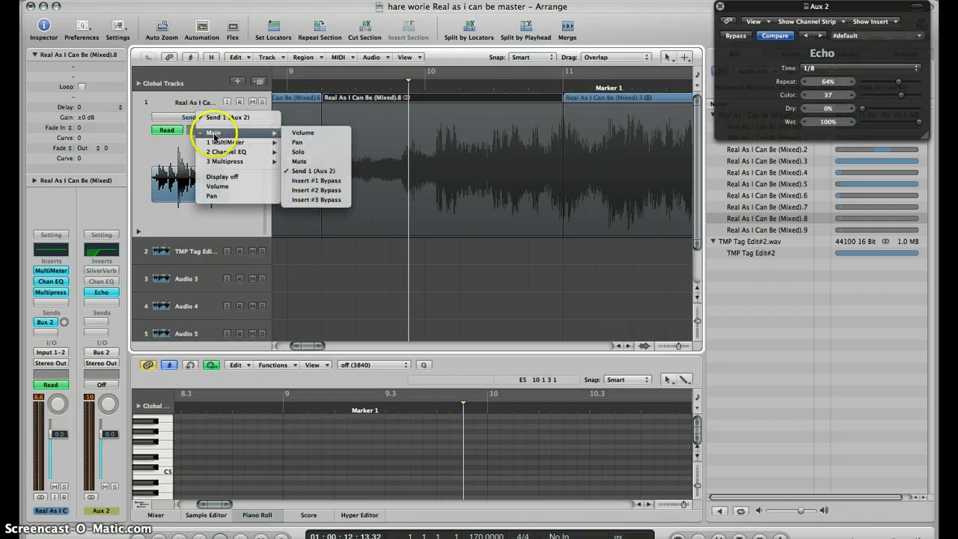
click(170, 107)
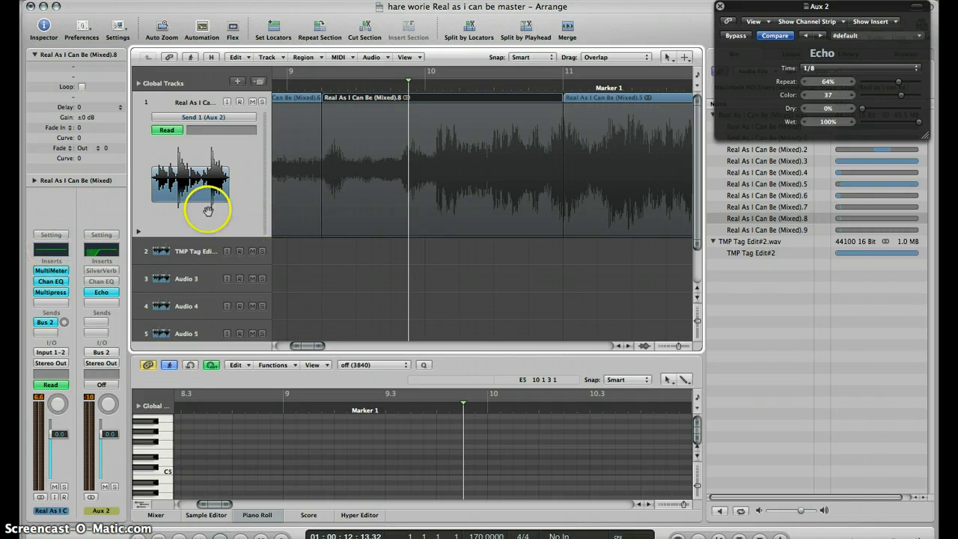
Play the song from just after bar 5 through the restored transition past bar 11, and return the playhead to just after bar 5
scroll(427, 192, left, 5)
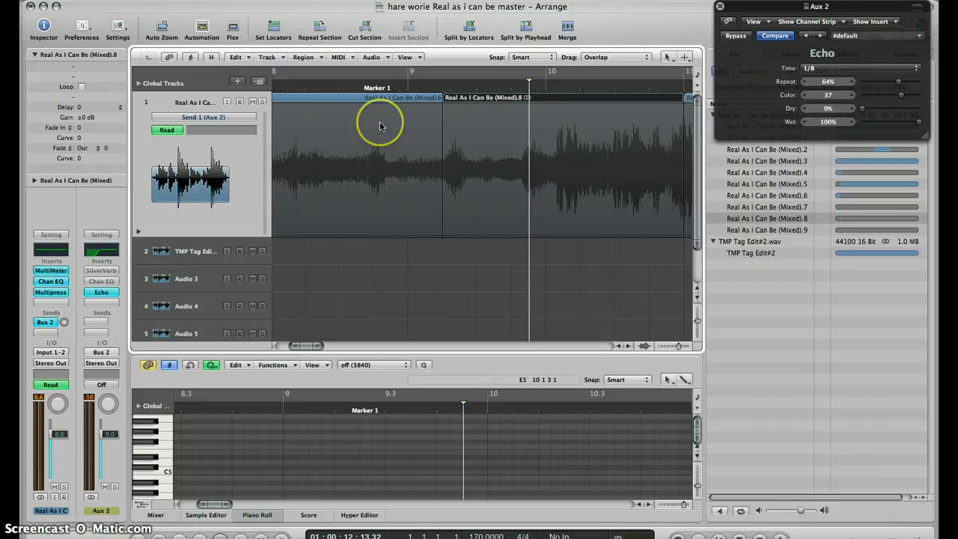
scroll(389, 124, left, 5)
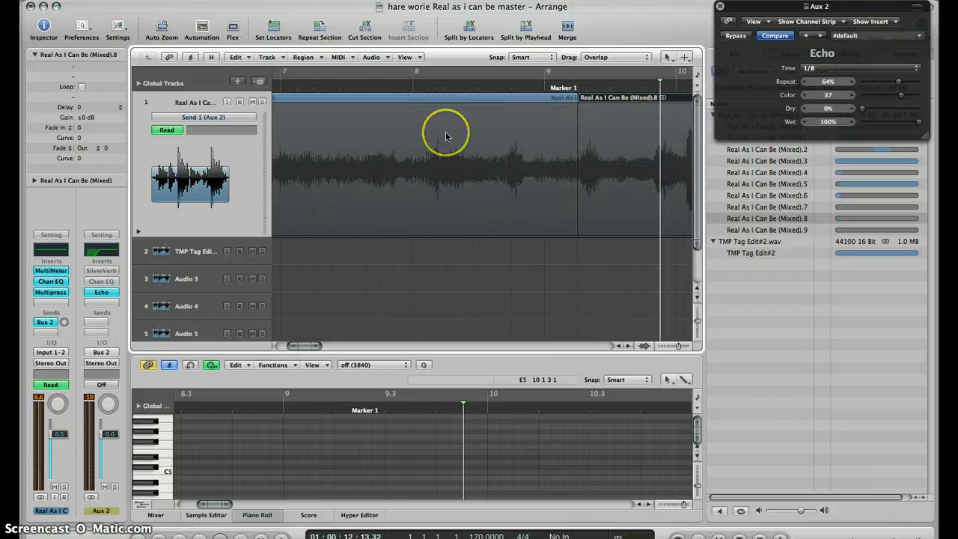
key(ctrl+Left)
key(ctrl+Left)
key(ctrl+Left)
key(ctrl+Left)
key(ctrl+Left)
key(ctrl+Left)
scroll(447, 136, right, 4)
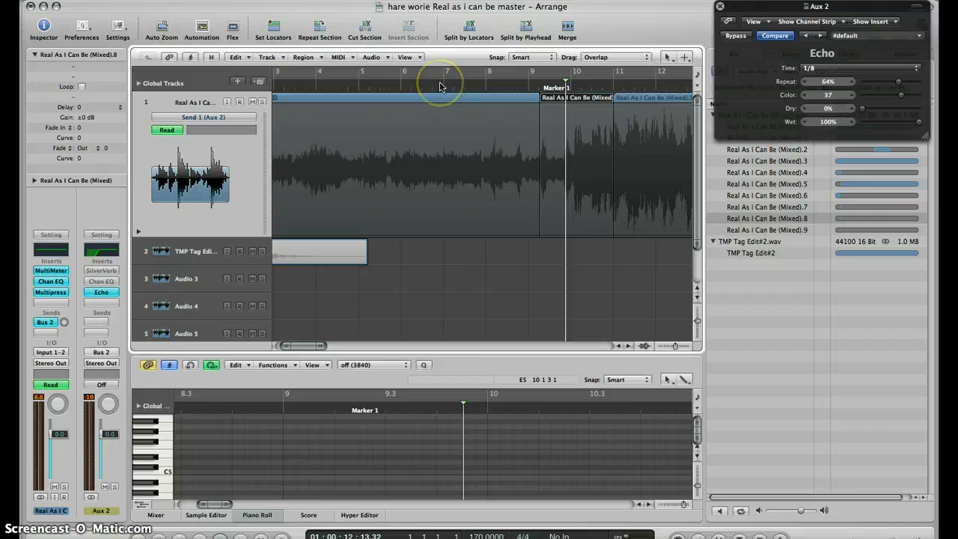
drag(440, 87, 369, 89)
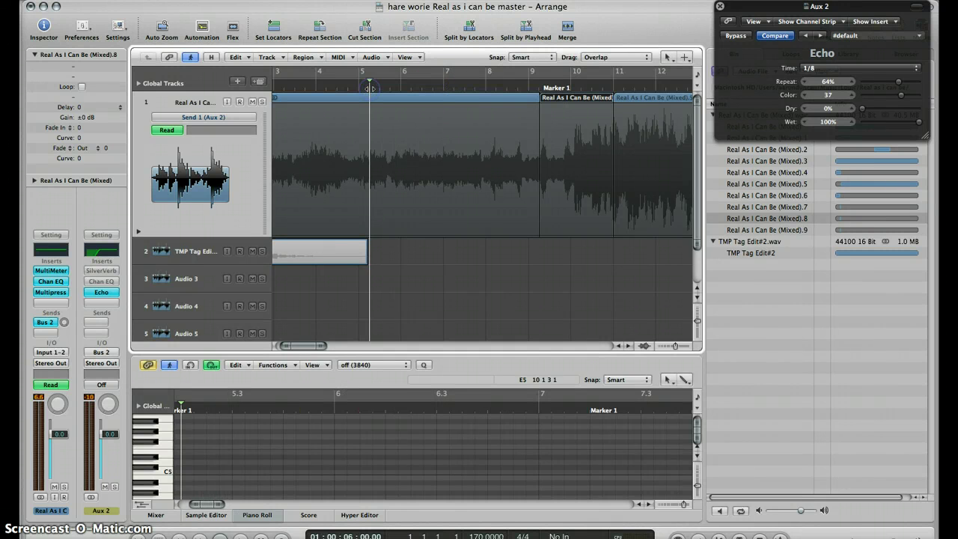
key(space)
click(475, 154)
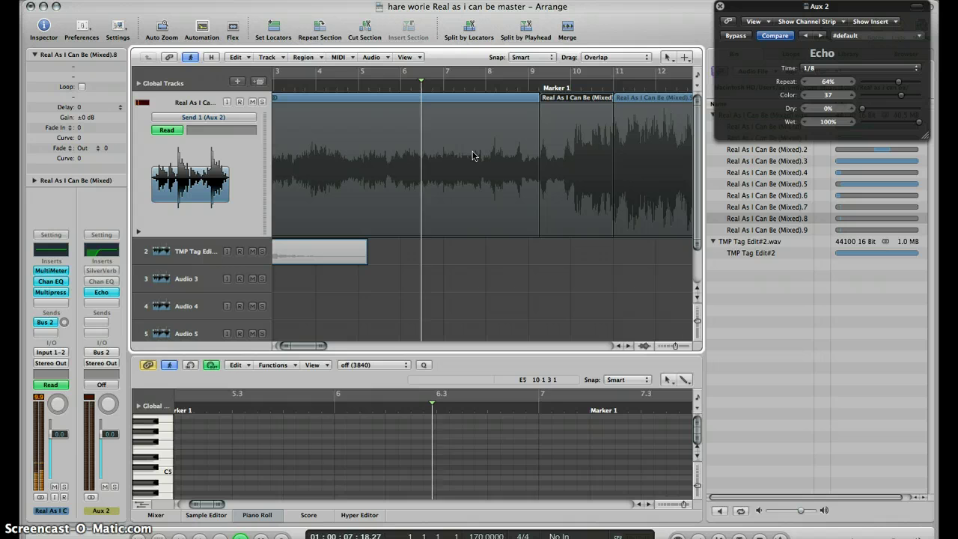
click(470, 153)
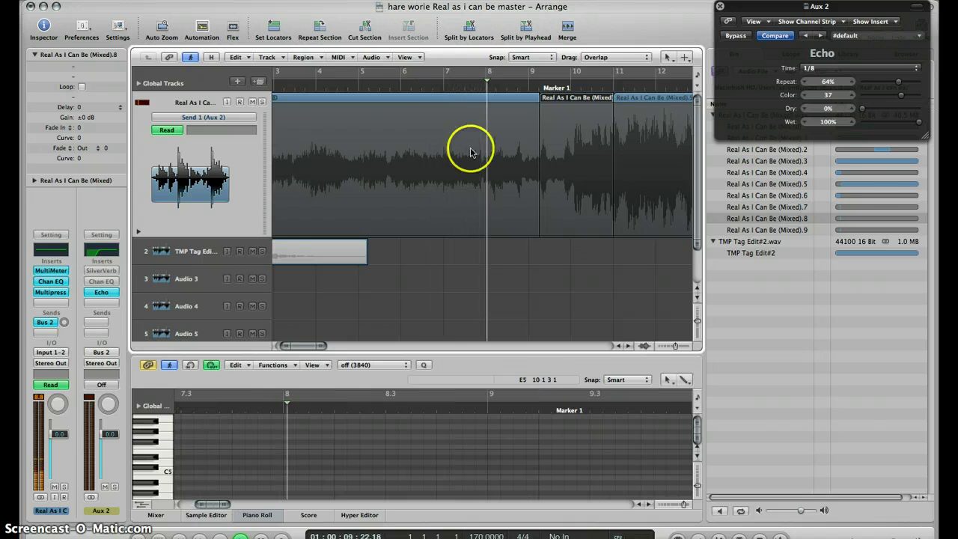
click(324, 189)
click(310, 278)
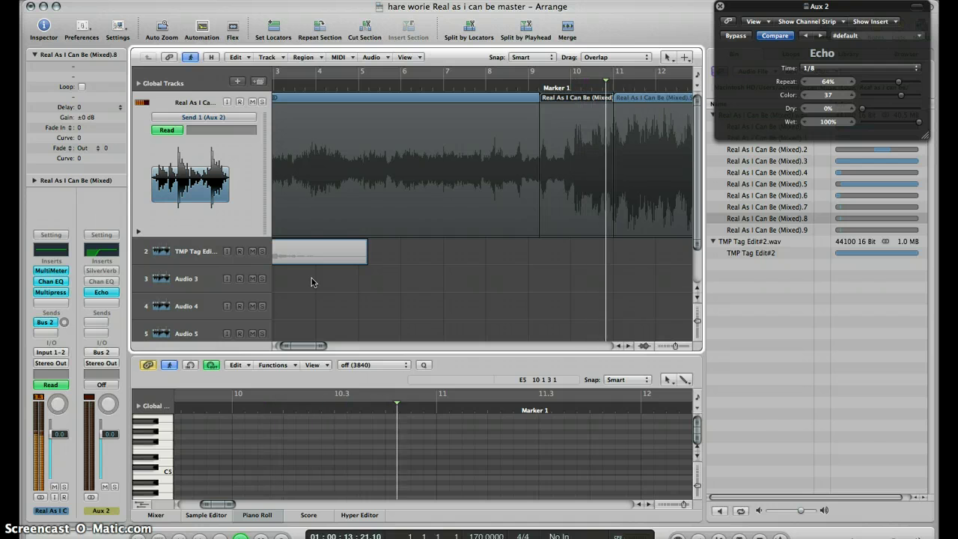
click(373, 85)
key(ctrl+Left)
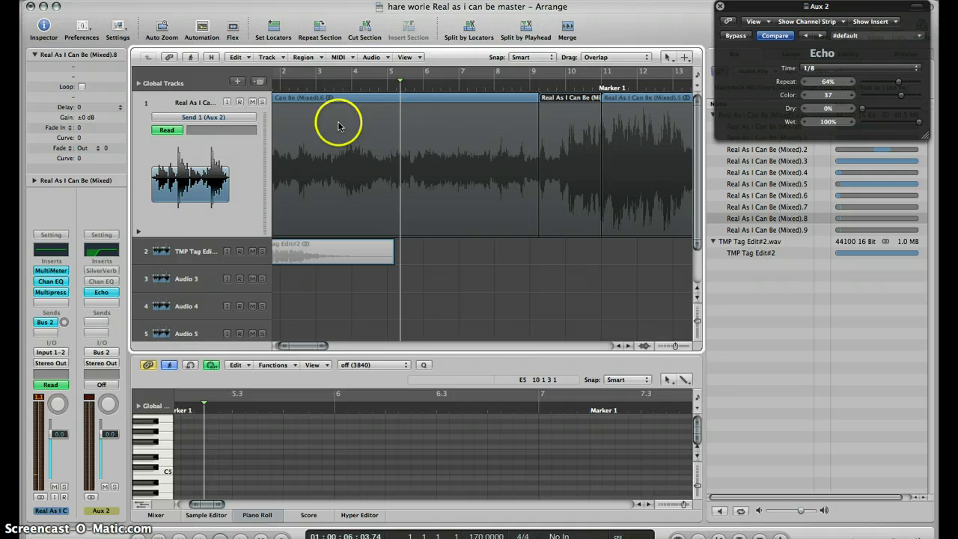
Reset the song track's channel strip to clear its inserts and its Bus 2 send
double_click(48, 252)
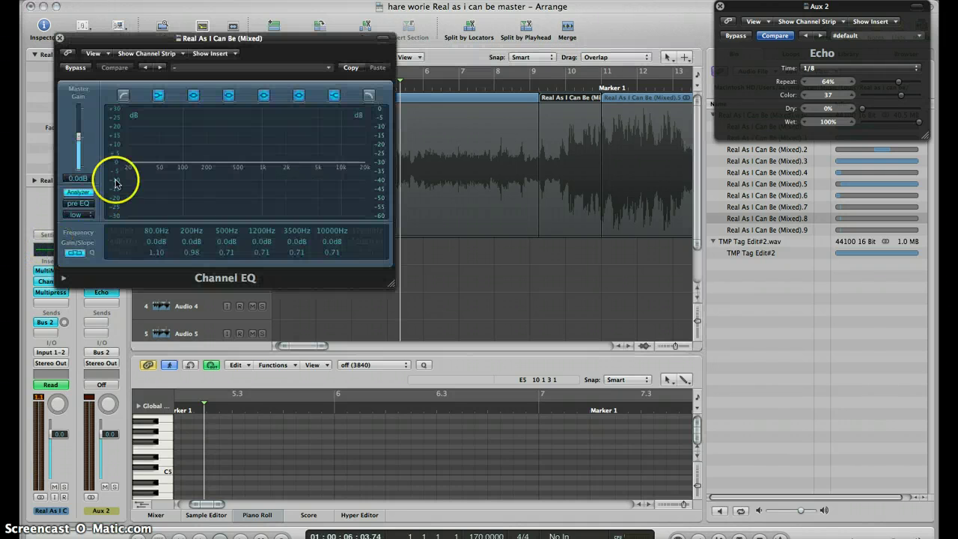
drag(105, 41, 568, 113)
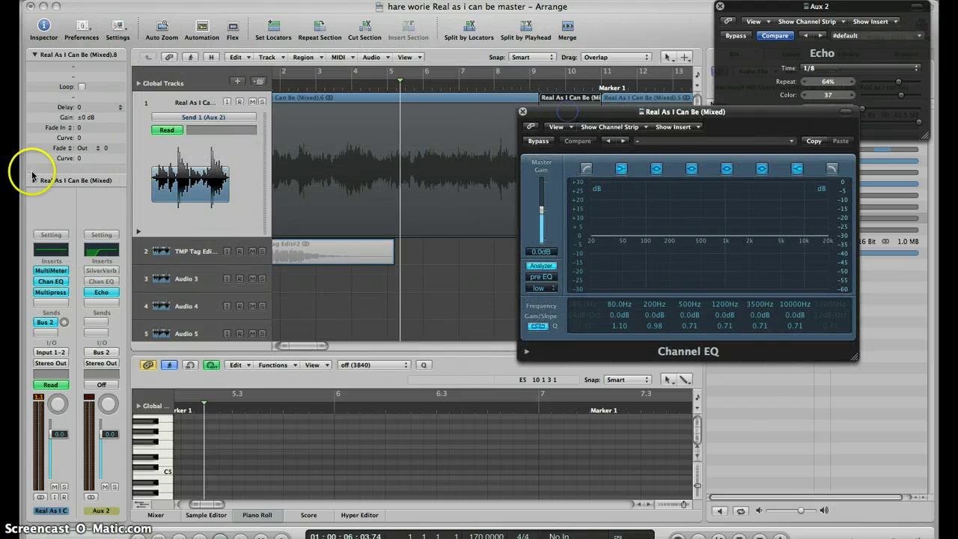
click(57, 271)
click(21, 235)
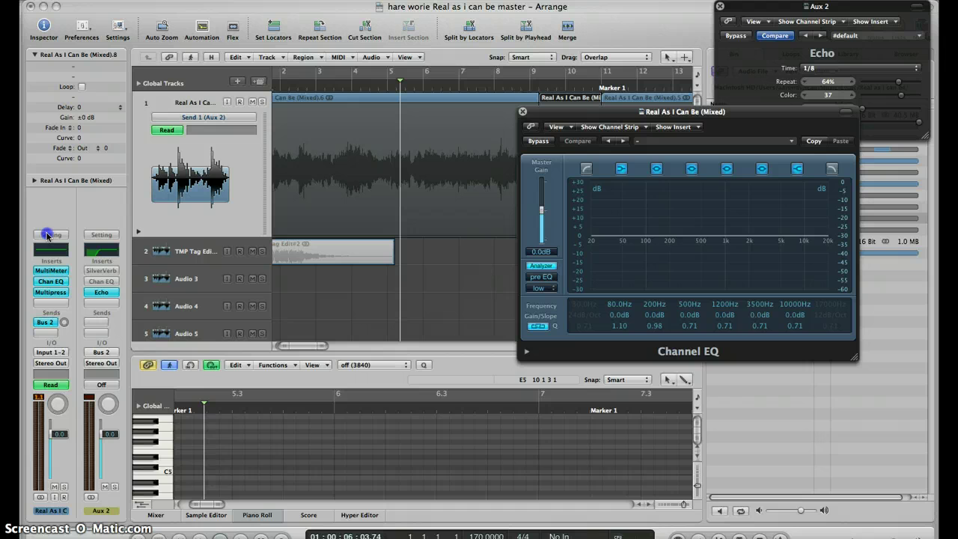
click(47, 235)
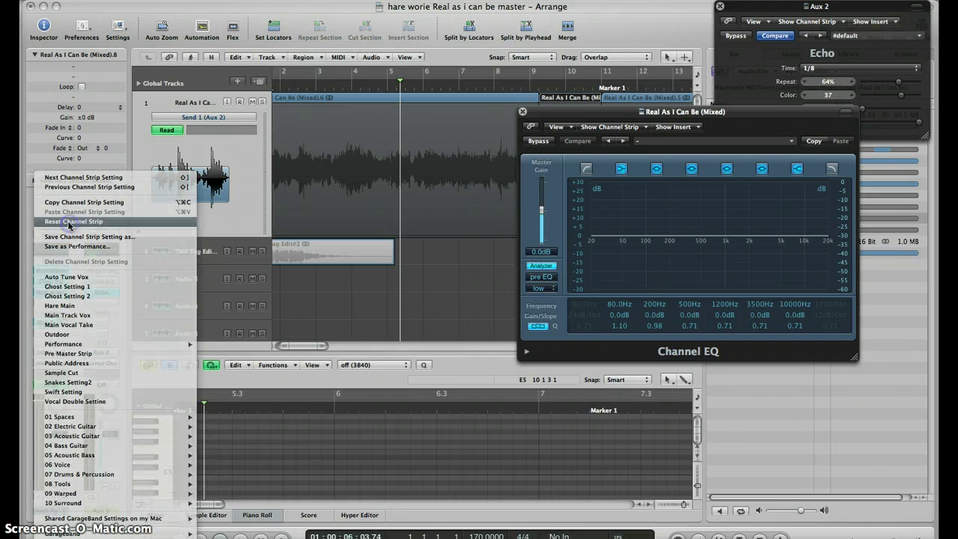
click(73, 220)
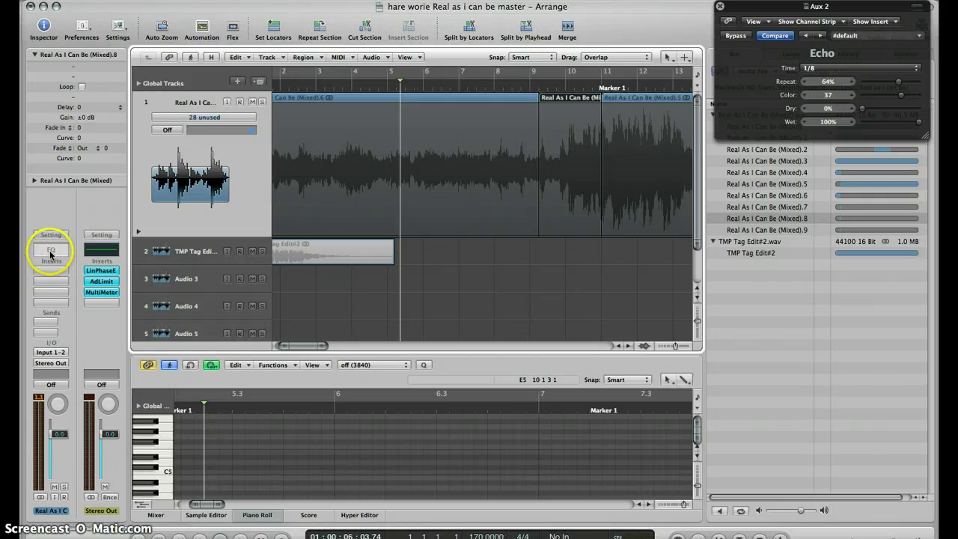
Insert a Channel EQ on the song track, enable its low cut band and raise the cutoff to 83 Hz
double_click(50, 252)
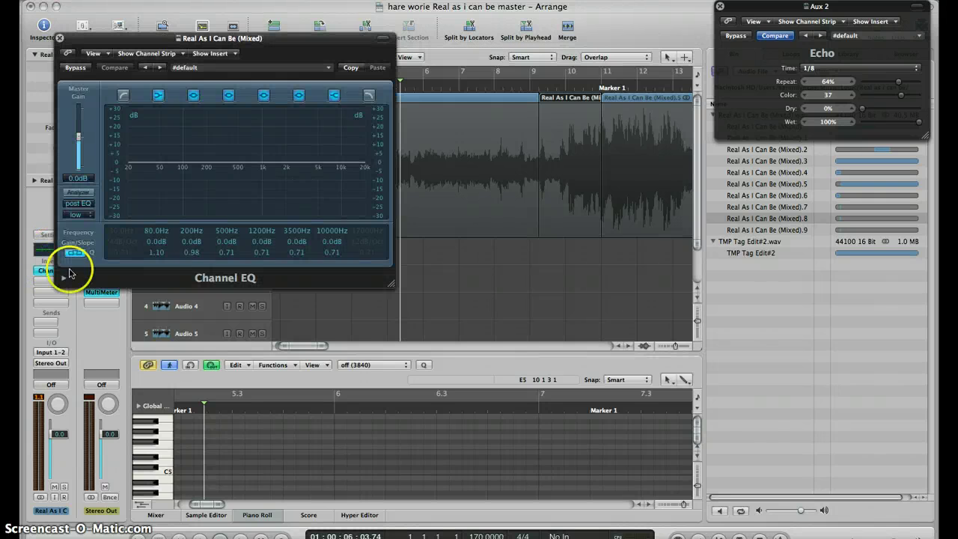
drag(109, 37, 582, 86)
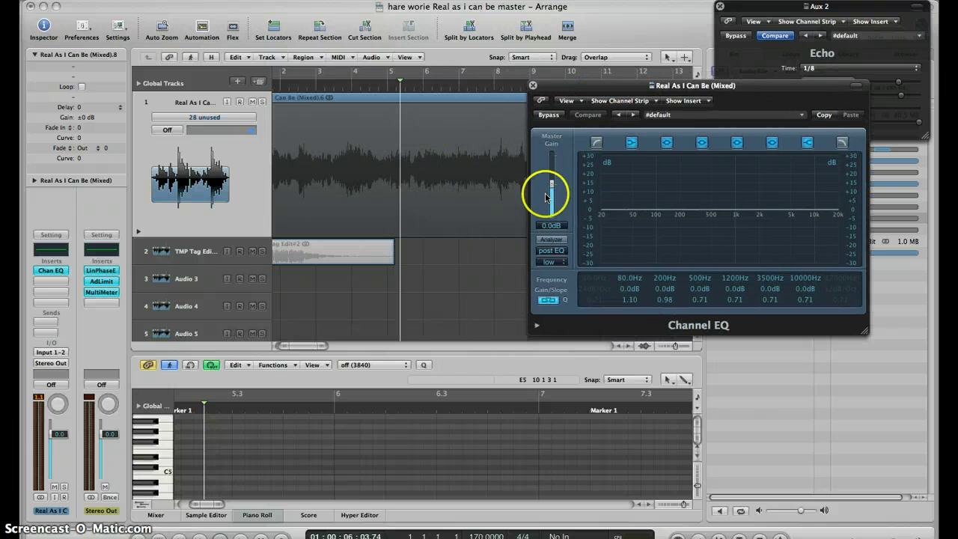
click(596, 143)
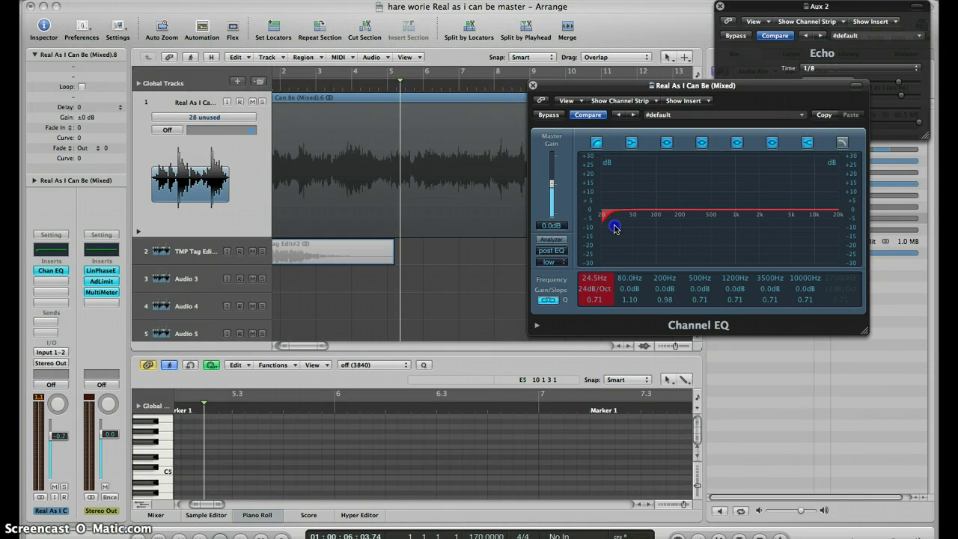
mouse_move(651, 256)
mouse_down()
mouse_move(686, 271)
mouse_move(651, 264)
mouse_up()
Play from bar 1 with the EQ analyzer on, sweeping the low cut up to about 1260 Hz and back down to 20 Hz
click(364, 97)
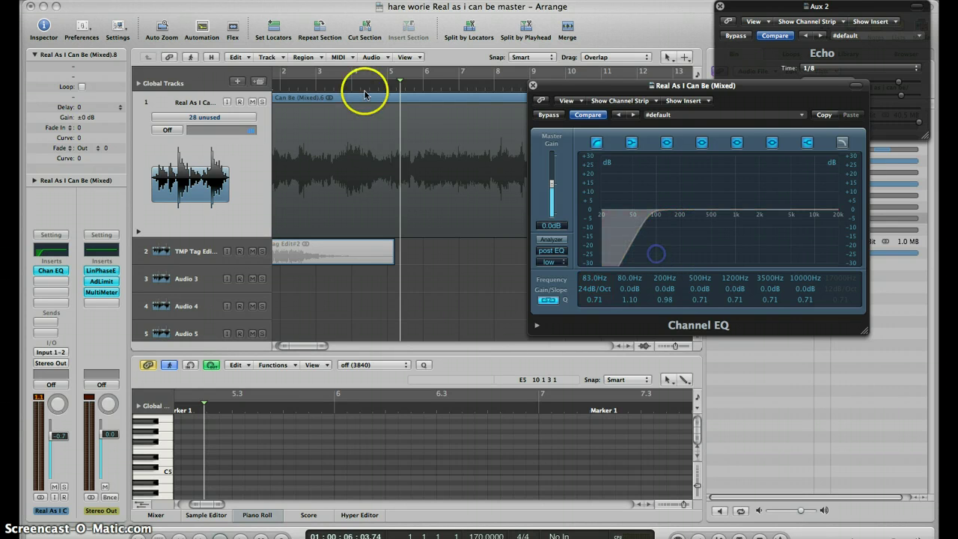
scroll(363, 97, left, 2)
click(300, 90)
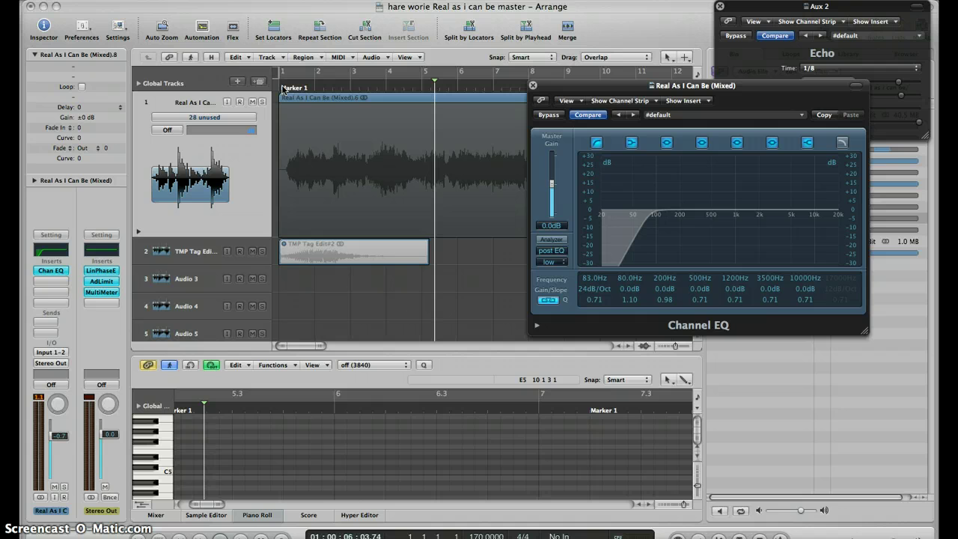
click(282, 89)
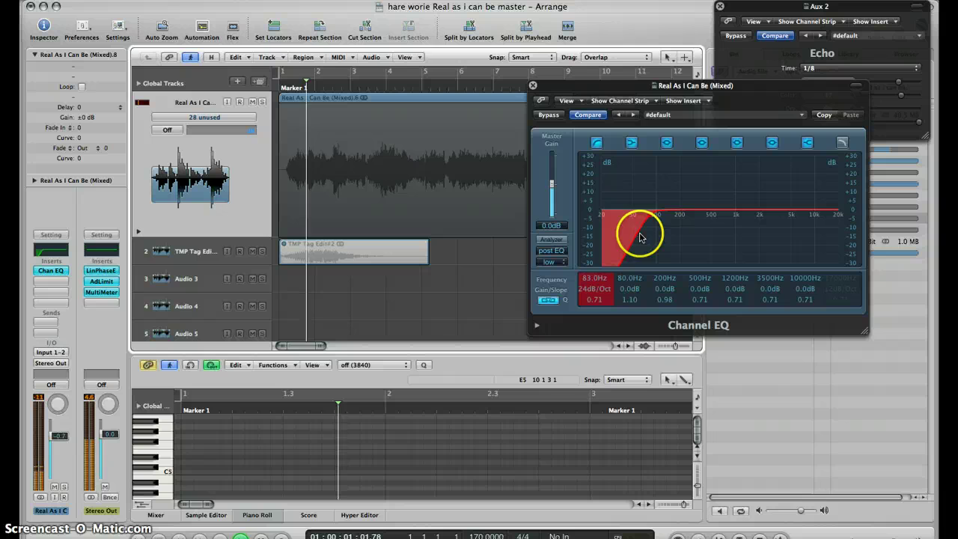
drag(641, 229, 739, 267)
click(551, 239)
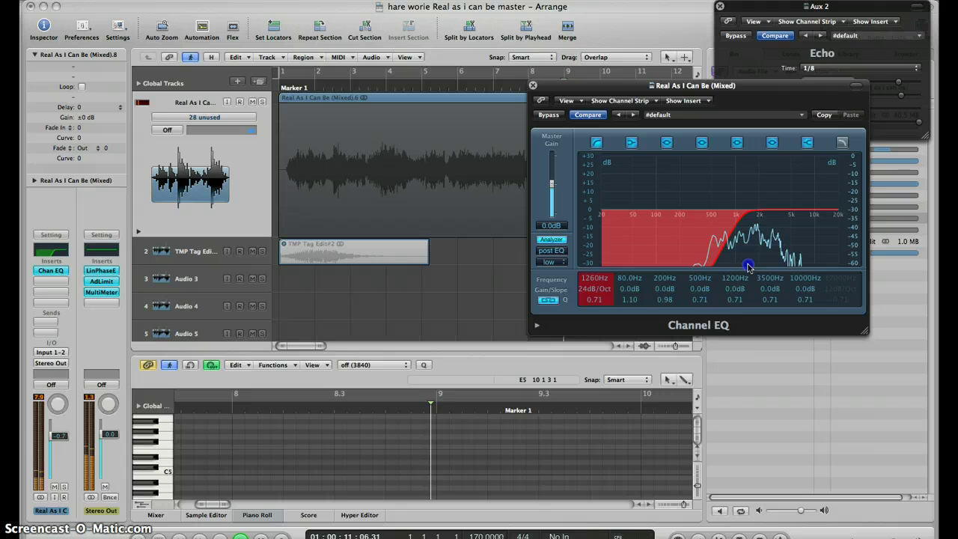
drag(749, 267, 589, 213)
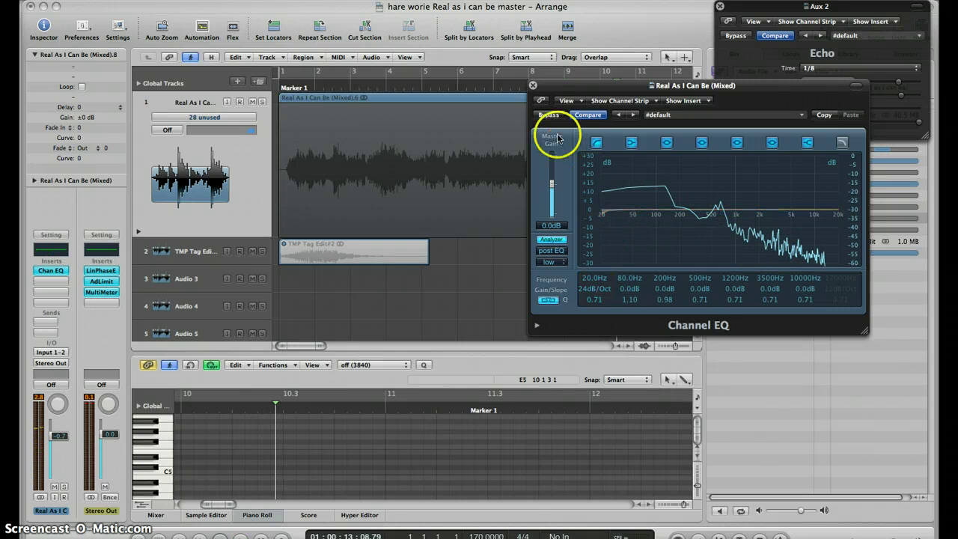
Move the Channel EQ clear of the song track and choose Channel EQ Low Cut Frequency as the track's automation parameter
drag(549, 85, 537, 283)
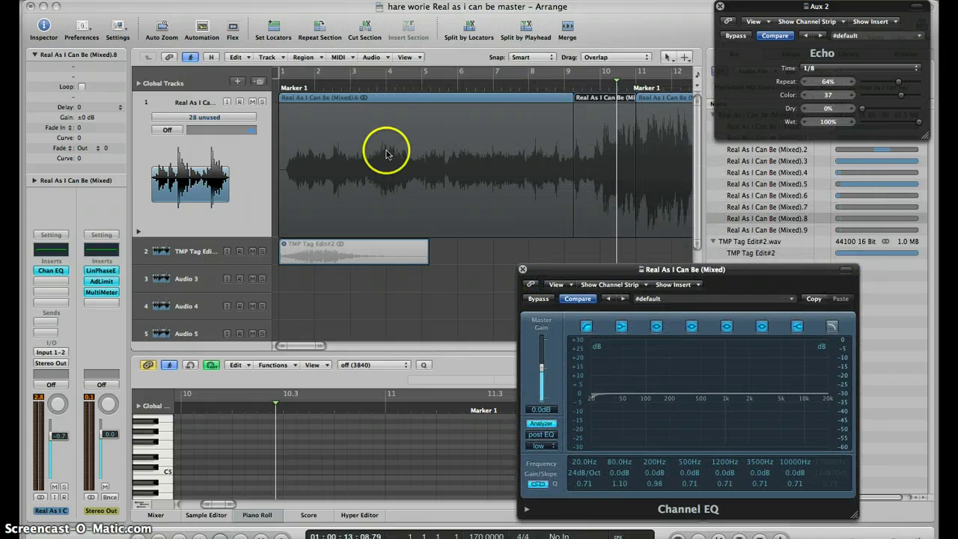
click(238, 119)
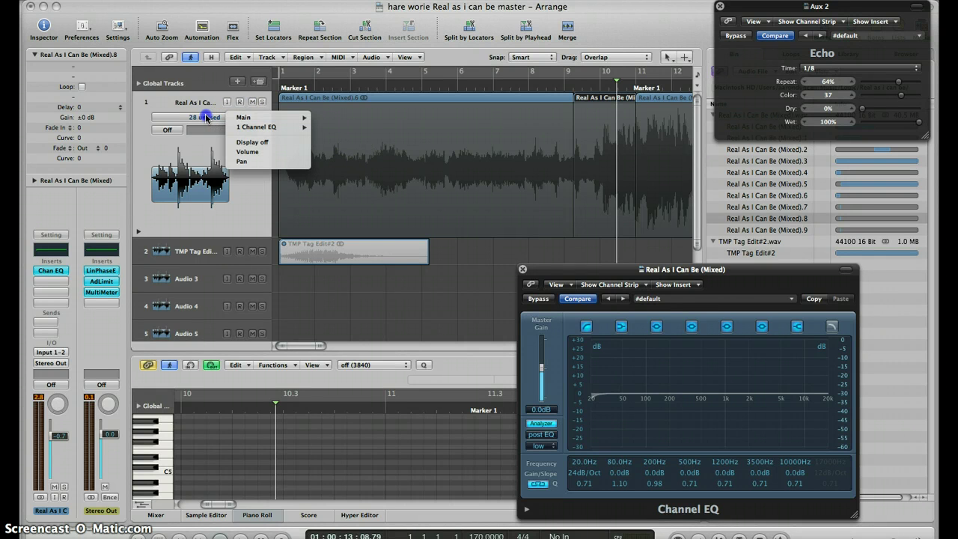
click(205, 117)
click(206, 118)
click(179, 121)
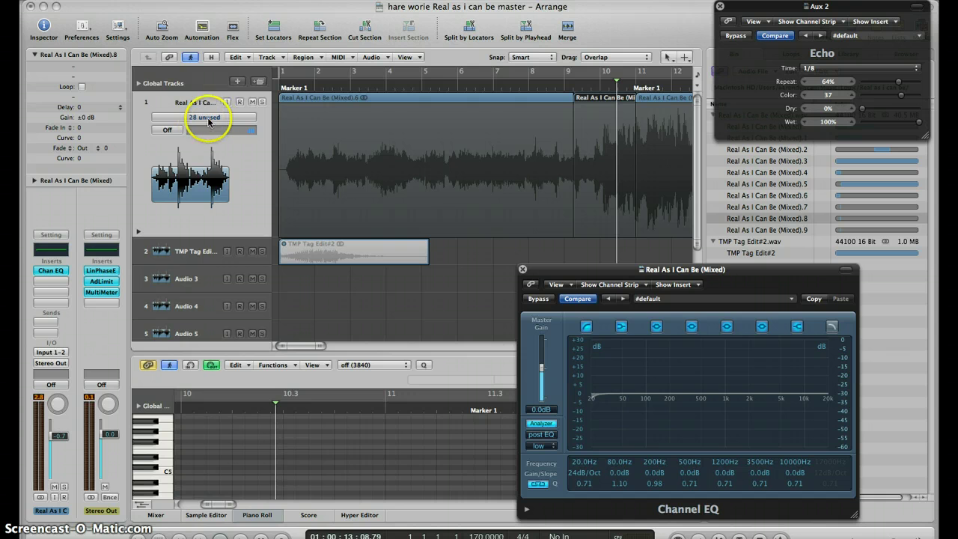
click(210, 118)
click(193, 117)
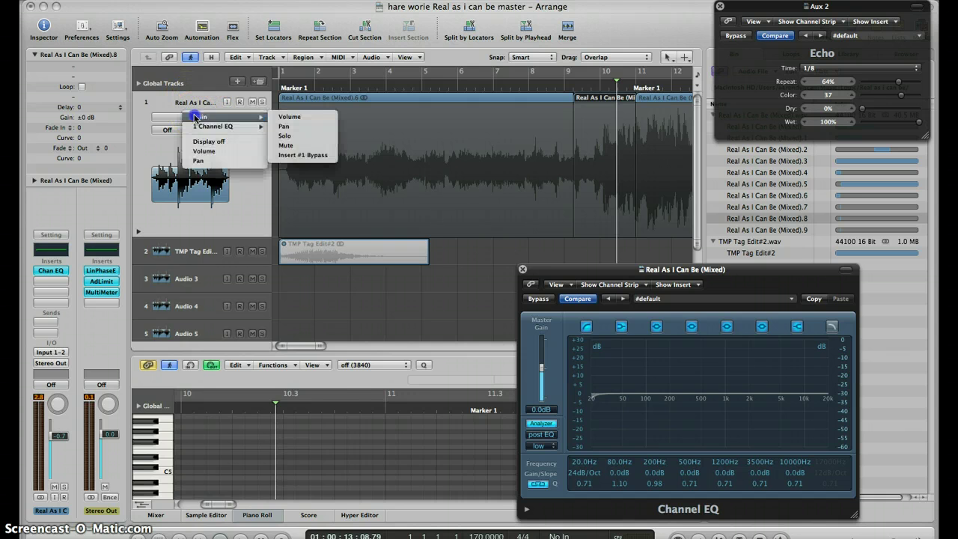
mouse_move(209, 130)
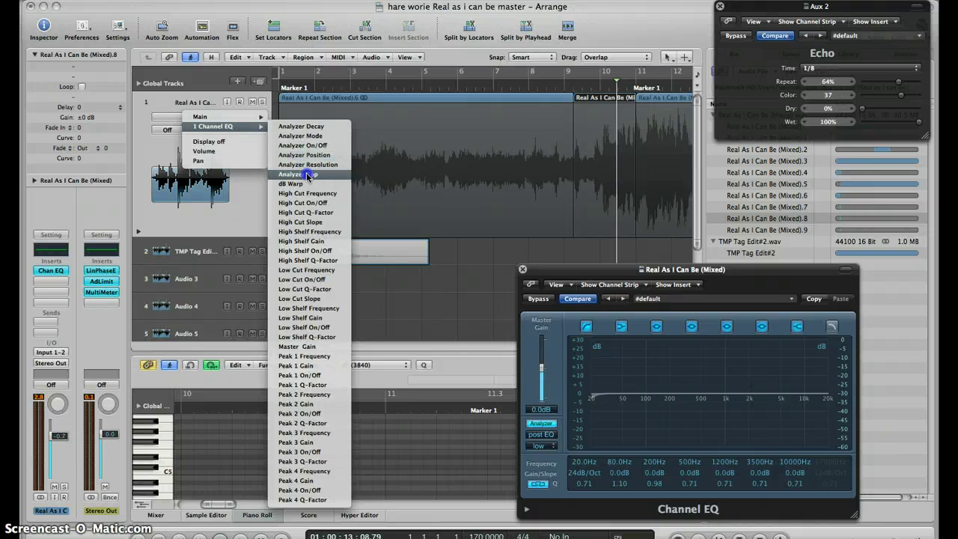
click(320, 271)
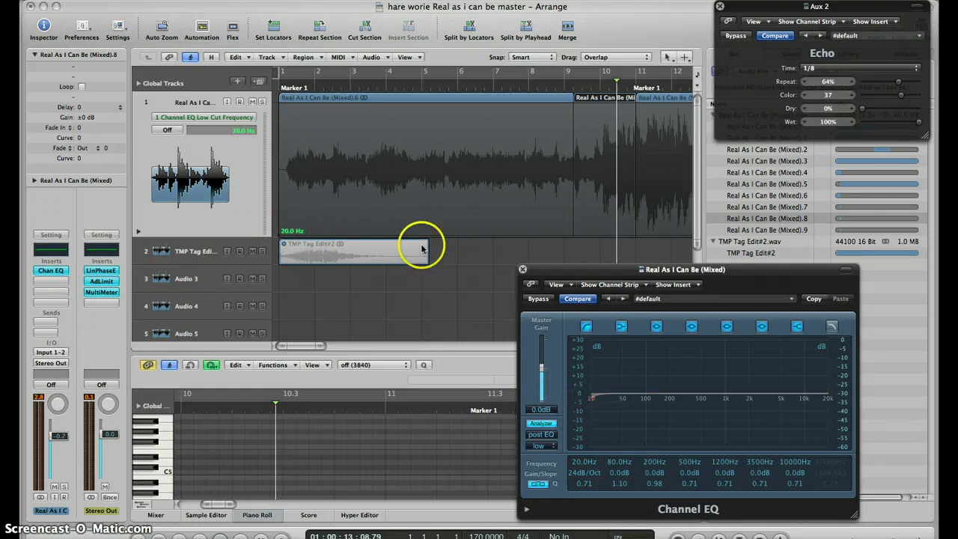
Add a 20 Hz low cut automation point just before bar 10 and play the passage from just before bar 8
click(604, 236)
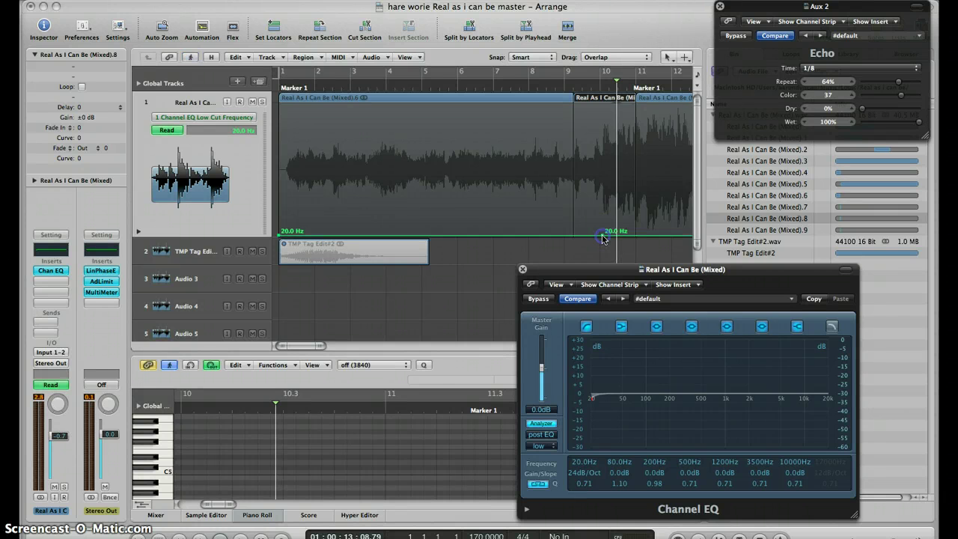
double_click(524, 90)
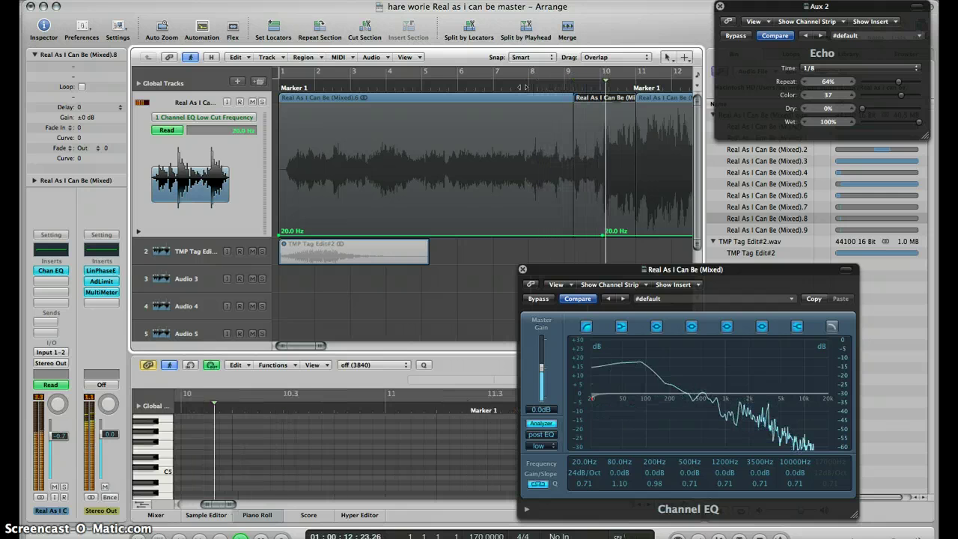
key(space)
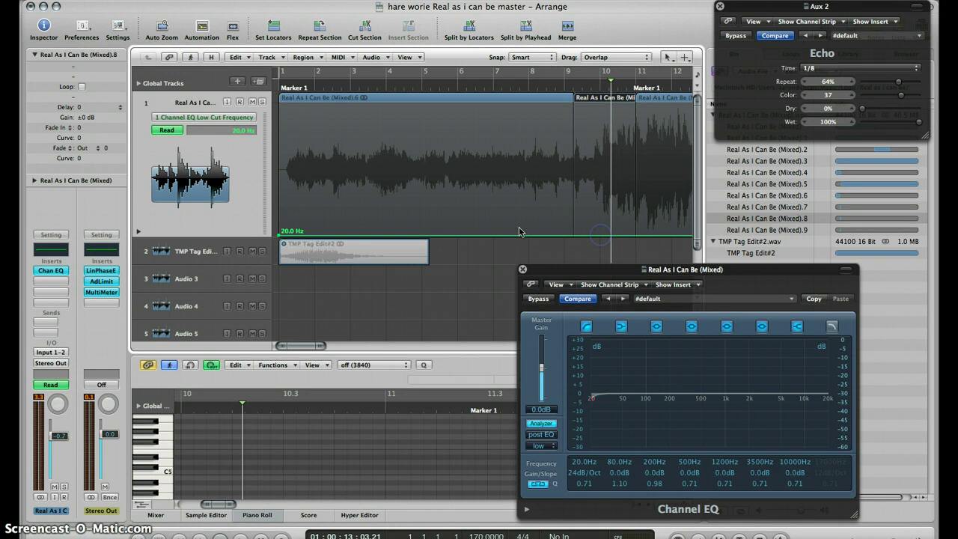
Ramp the low cut automation up to 850 Hz midway through bar 9, drop it to 20 Hz before bar 10, and return to bar 1
click(602, 236)
drag(593, 231, 587, 162)
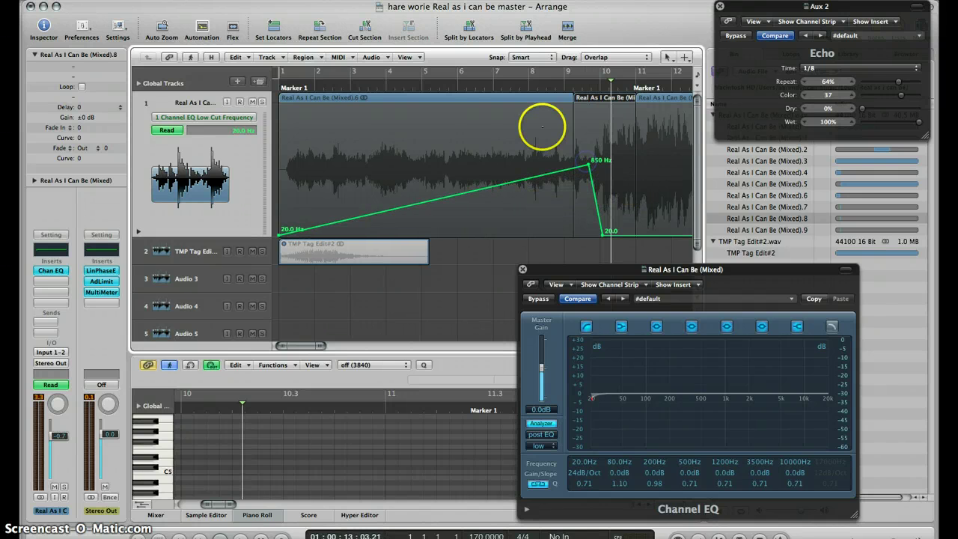
click(281, 88)
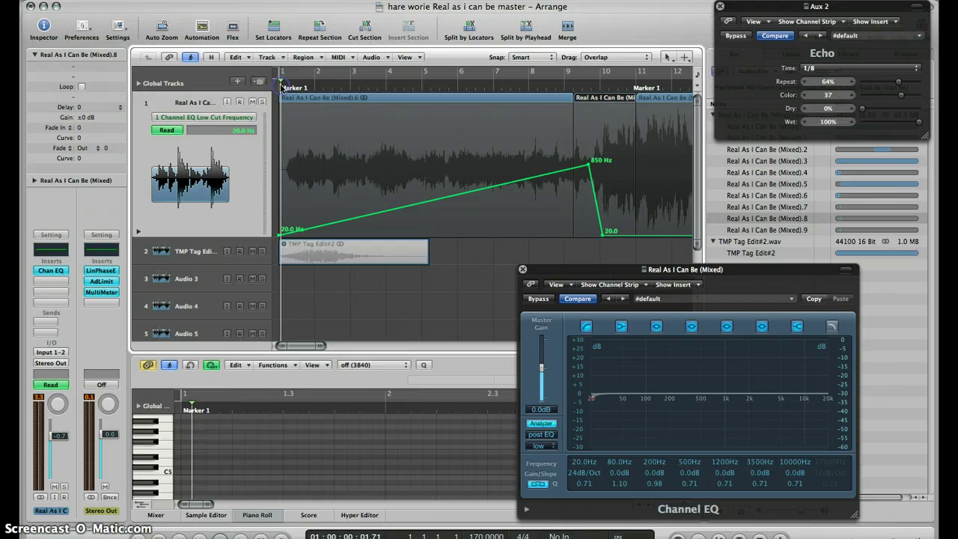
Play the low cut frequency sweep from bar 1 and stop just before bar 11
key(space)
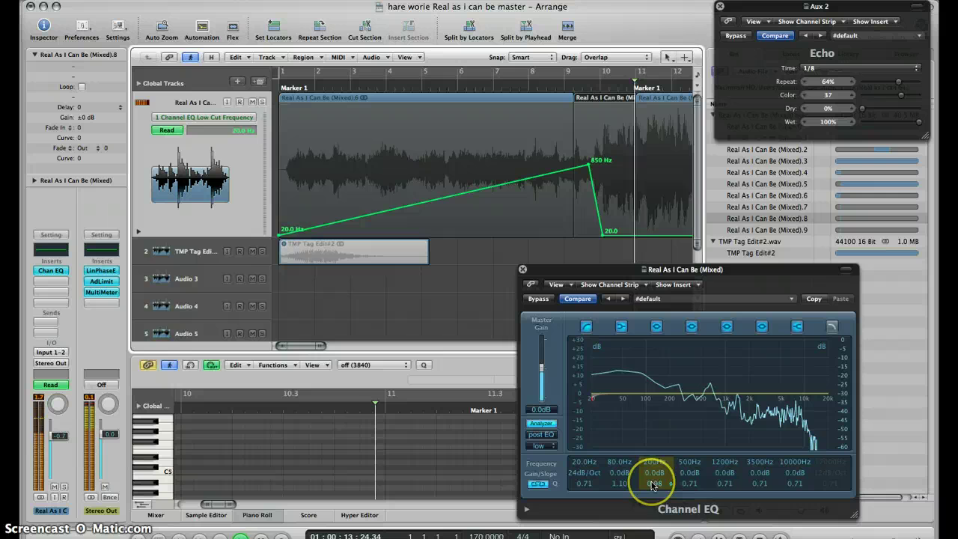
key(space)
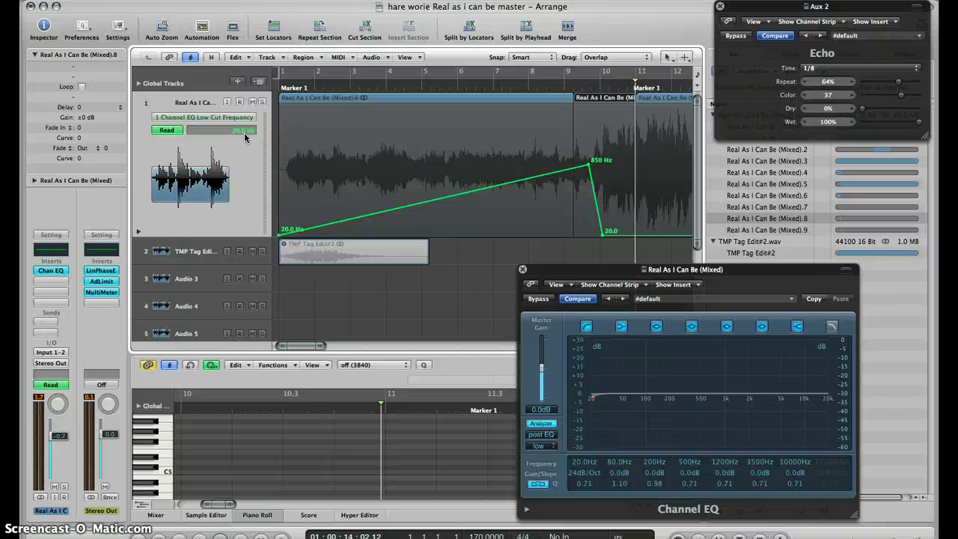
click(227, 118)
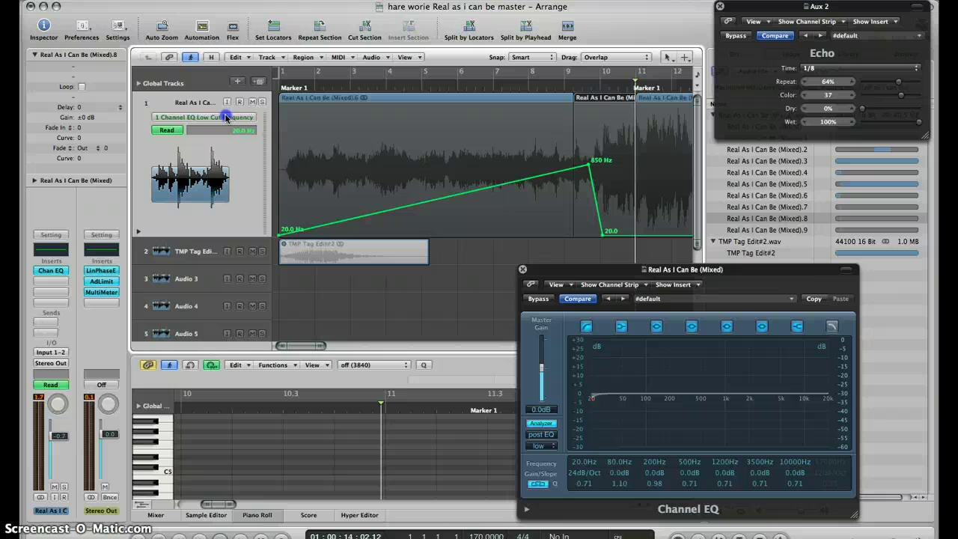
click(226, 117)
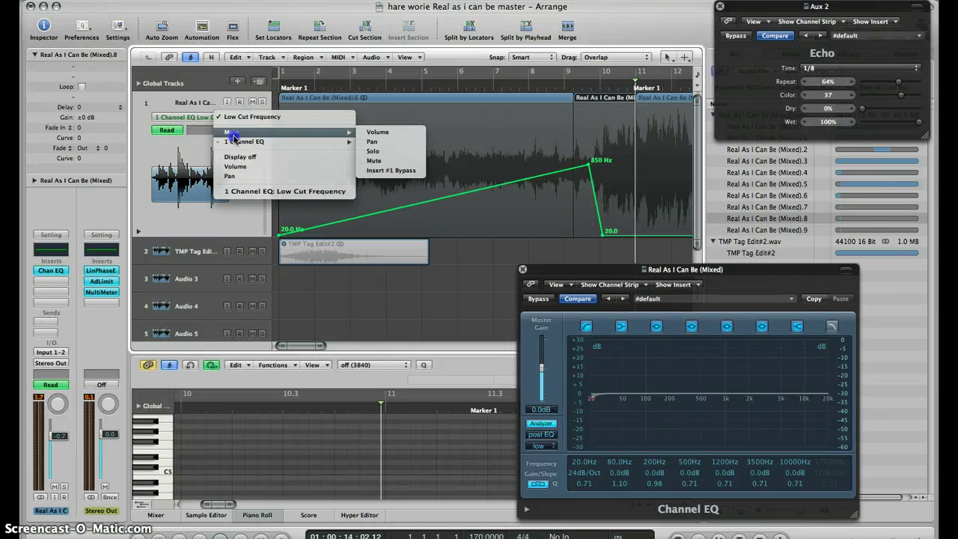
mouse_move(237, 143)
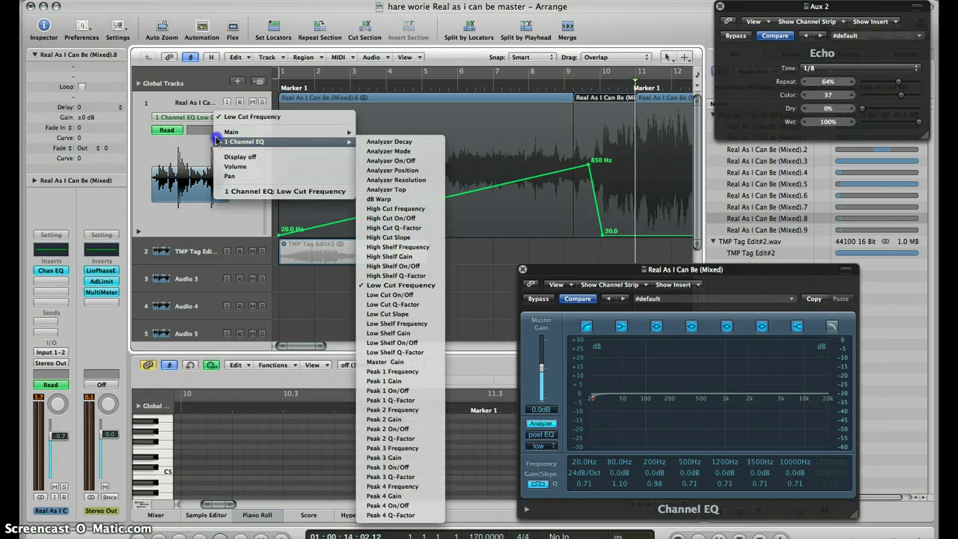
click(181, 98)
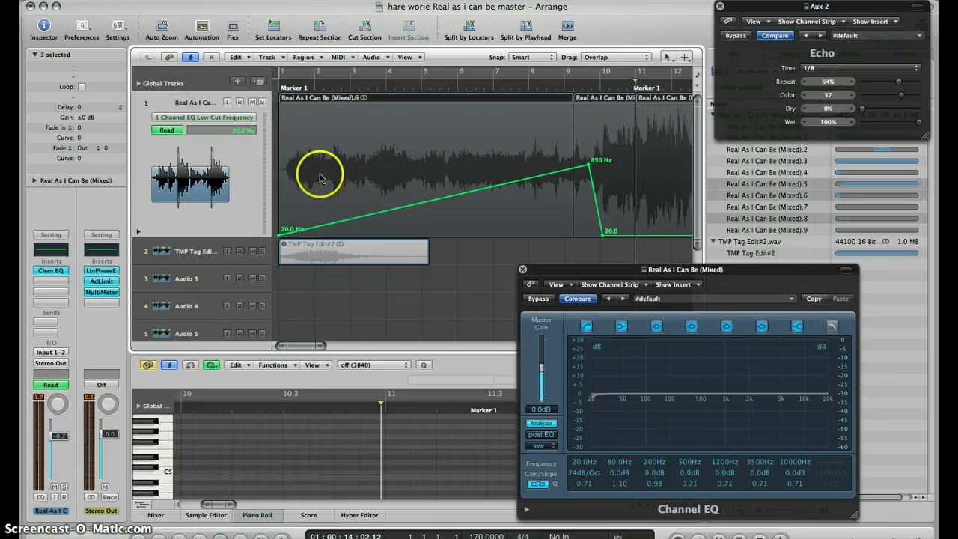
click(202, 119)
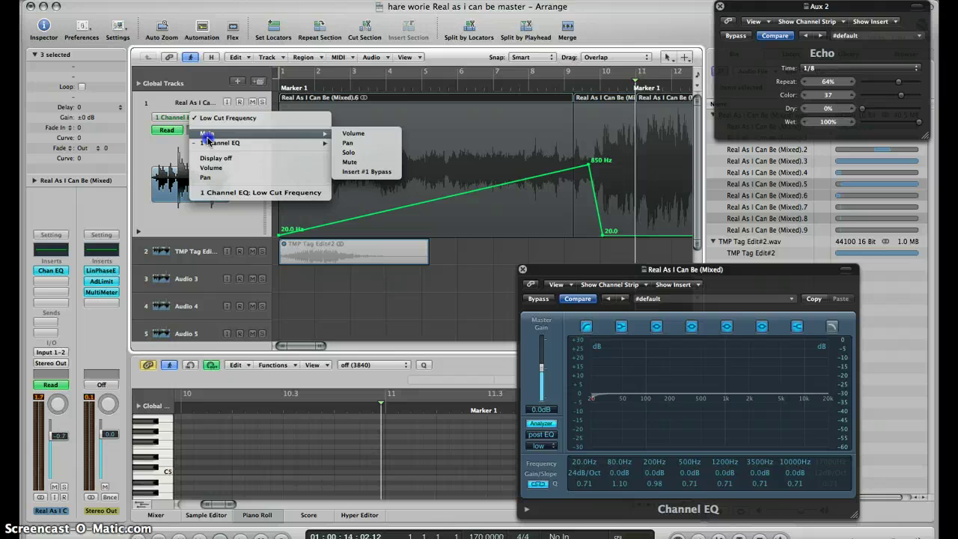
click(163, 100)
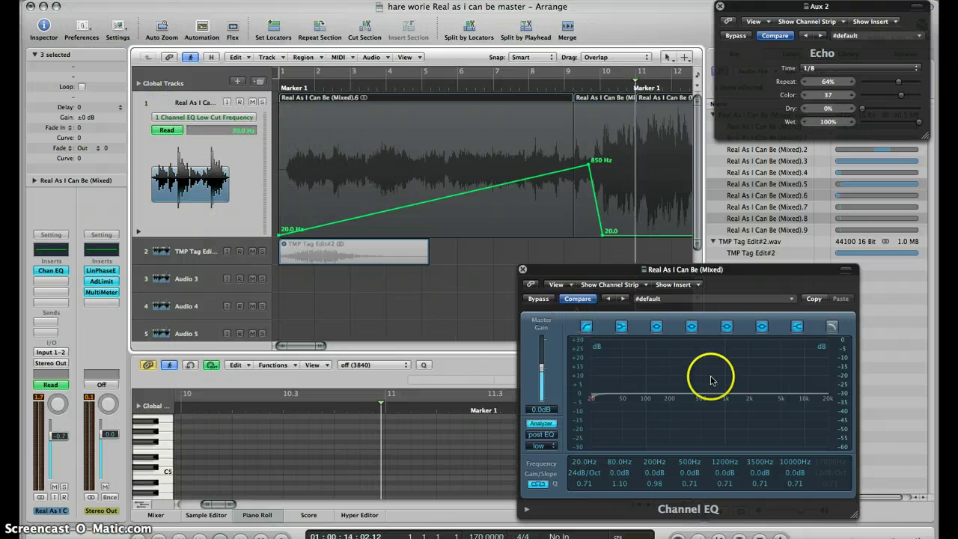
Turn on the Channel EQ's high cut band and set the low cut band's Q to 0.79
click(832, 327)
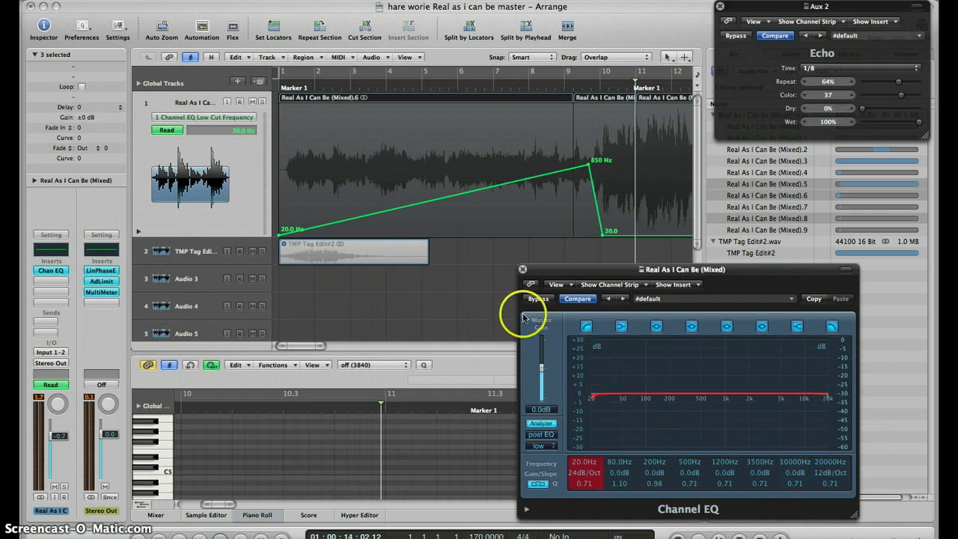
click(592, 396)
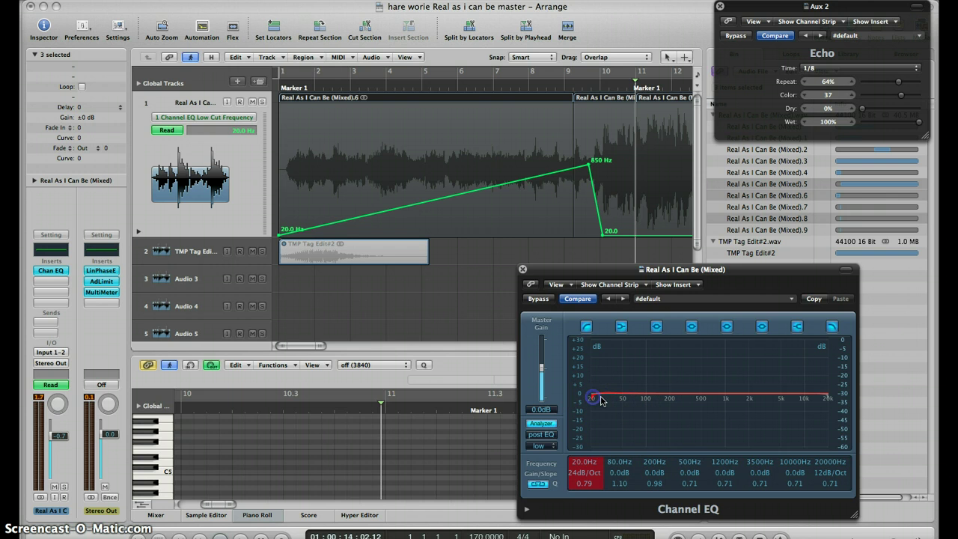
drag(591, 396, 588, 359)
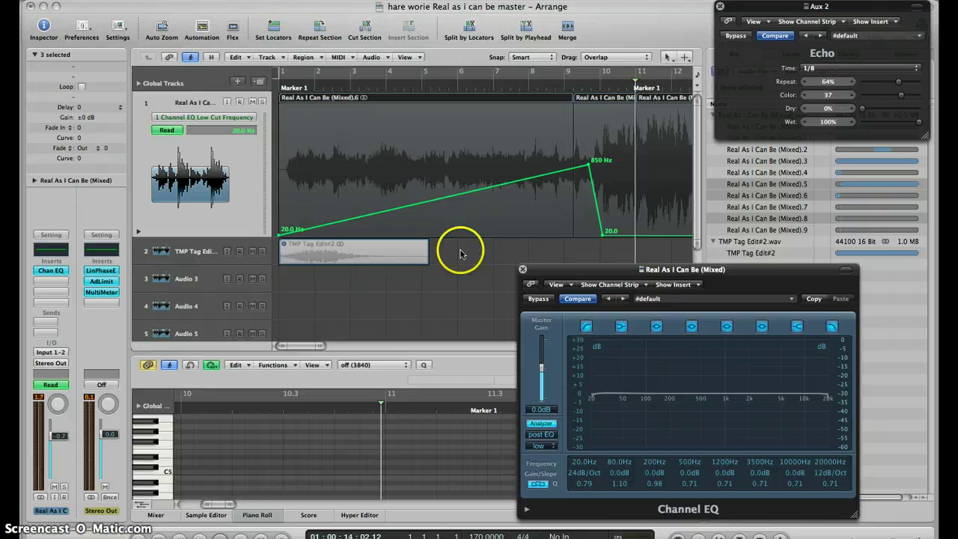
Choose Channel EQ High Cut Frequency as the song track's automation parameter
click(208, 118)
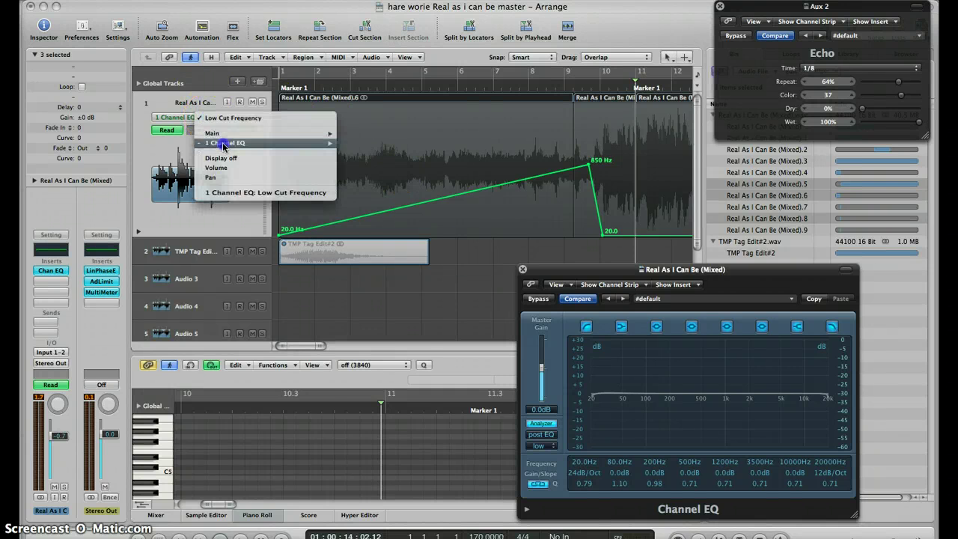
mouse_move(225, 142)
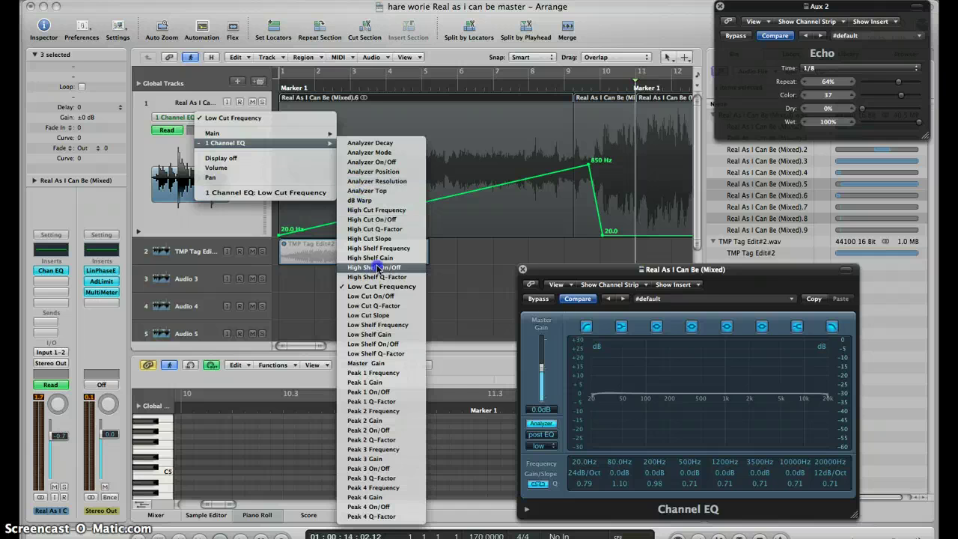
click(370, 218)
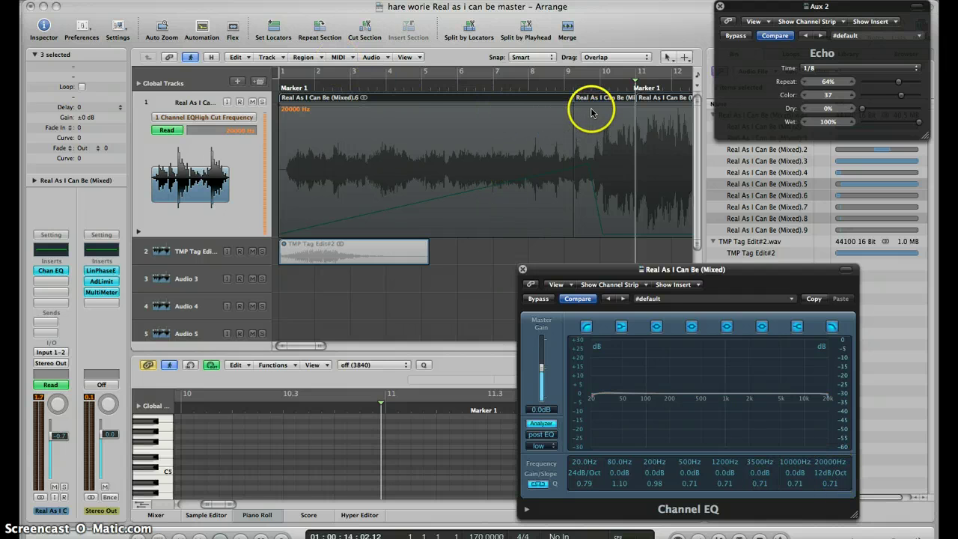
Ramp the high cut automation from 20000 Hz at bar 1 down to 800 Hz midway through bar 9, returning to 20000 Hz just before bar 10
drag(587, 110, 601, 110)
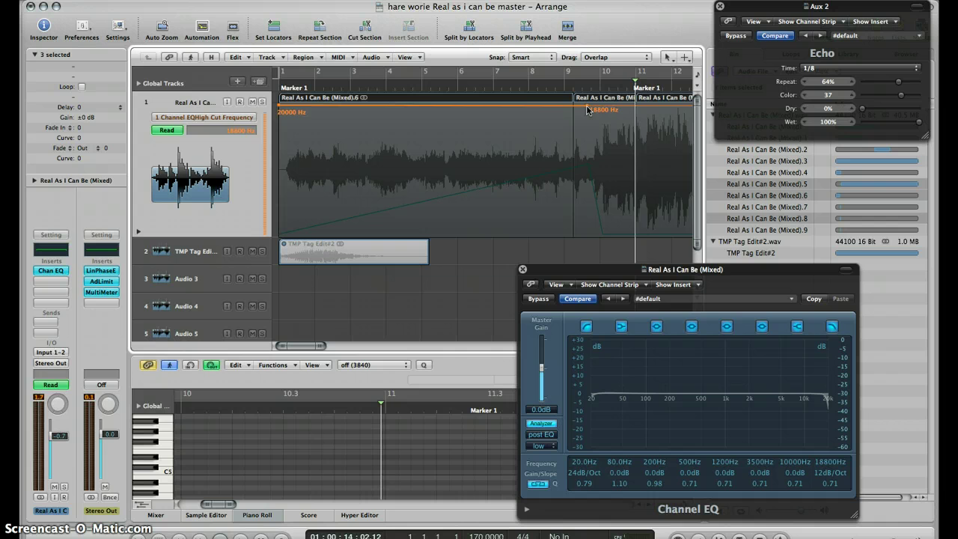
drag(583, 128, 585, 75)
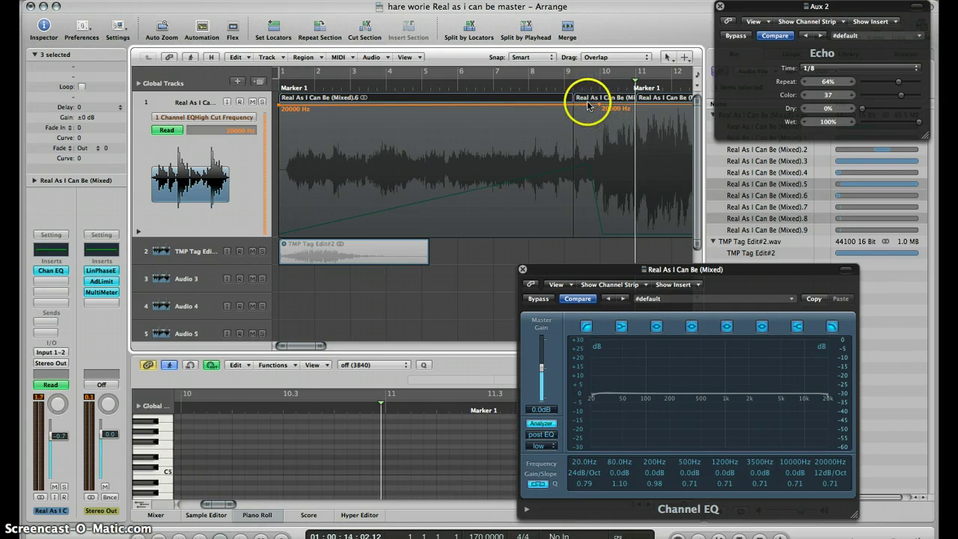
drag(588, 107, 585, 119)
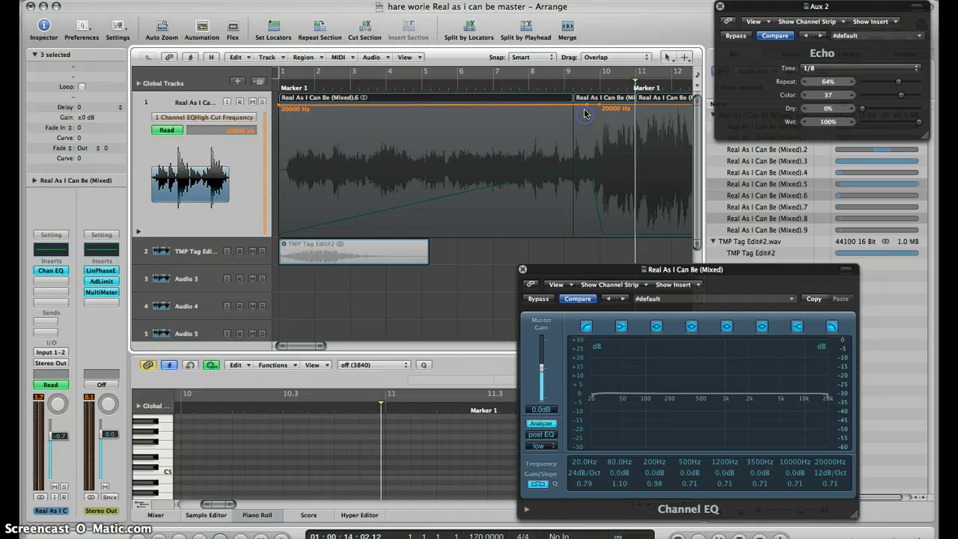
drag(588, 106, 590, 164)
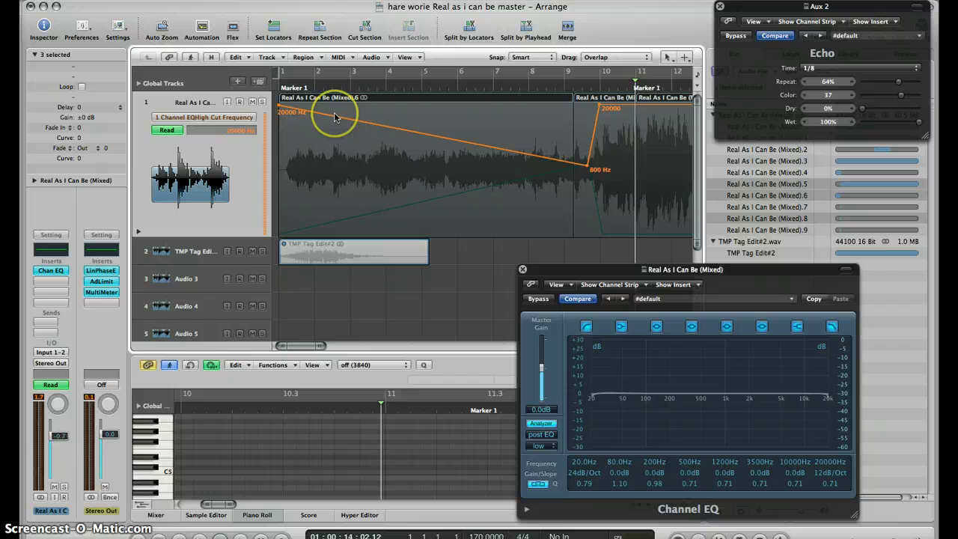
Play the combined low cut and high cut sweep from bar 1 and stop just before bar 11
key(space)
key(Return)
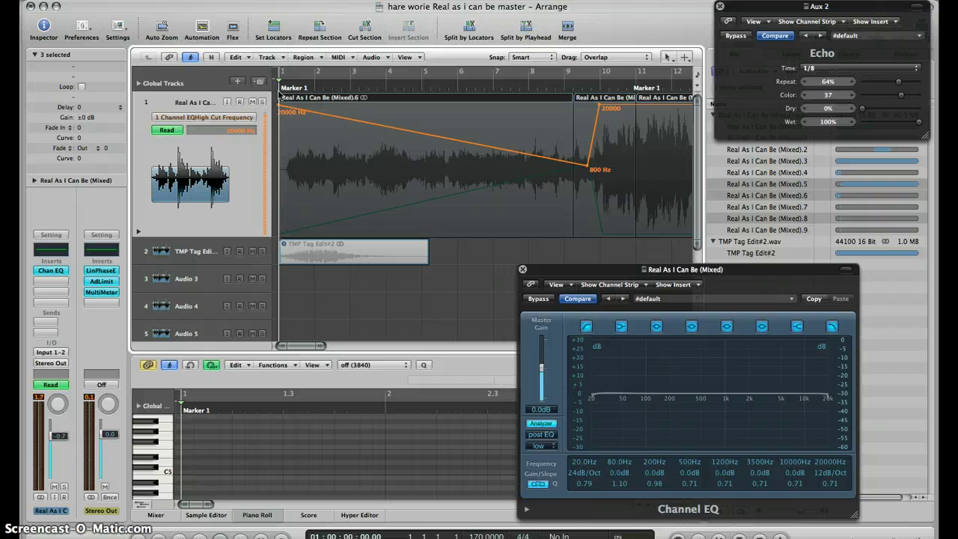
key(space)
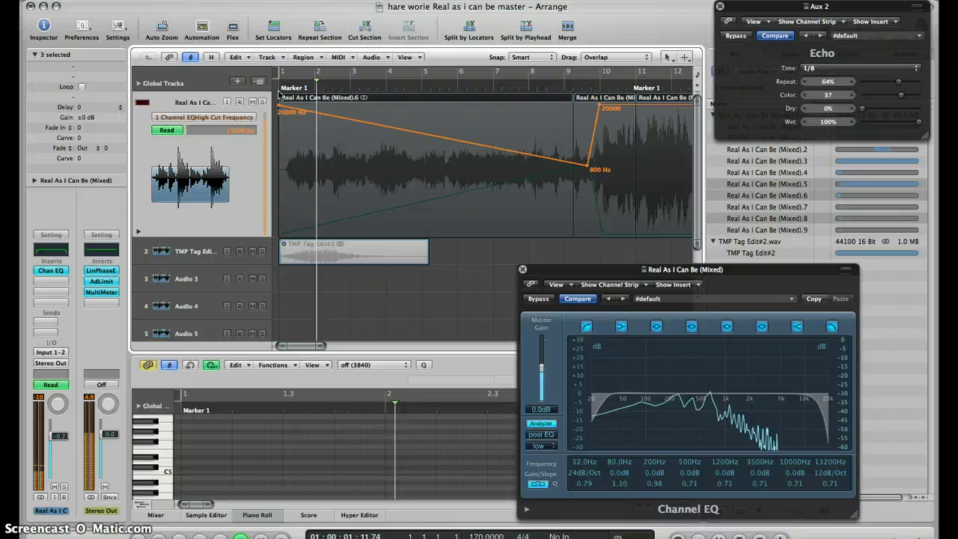
click(526, 220)
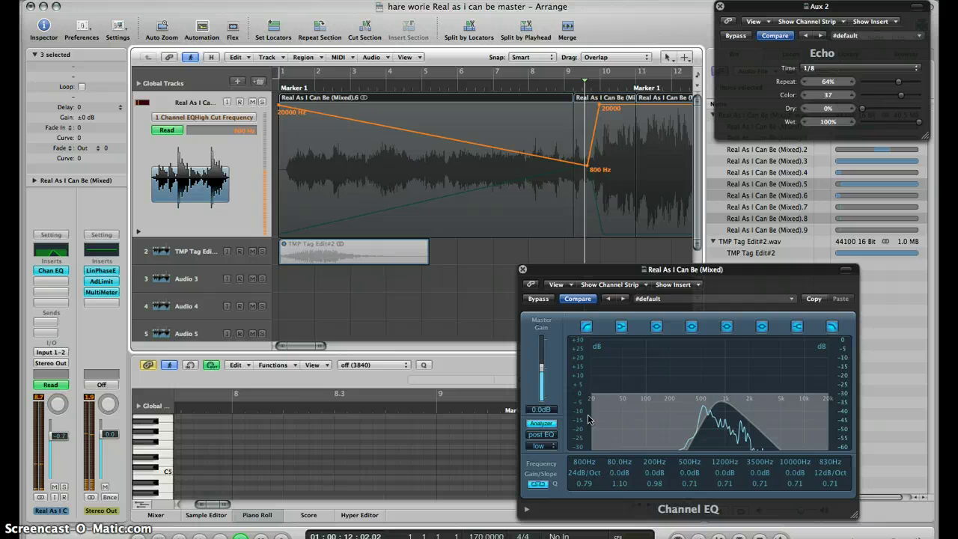
key(space)
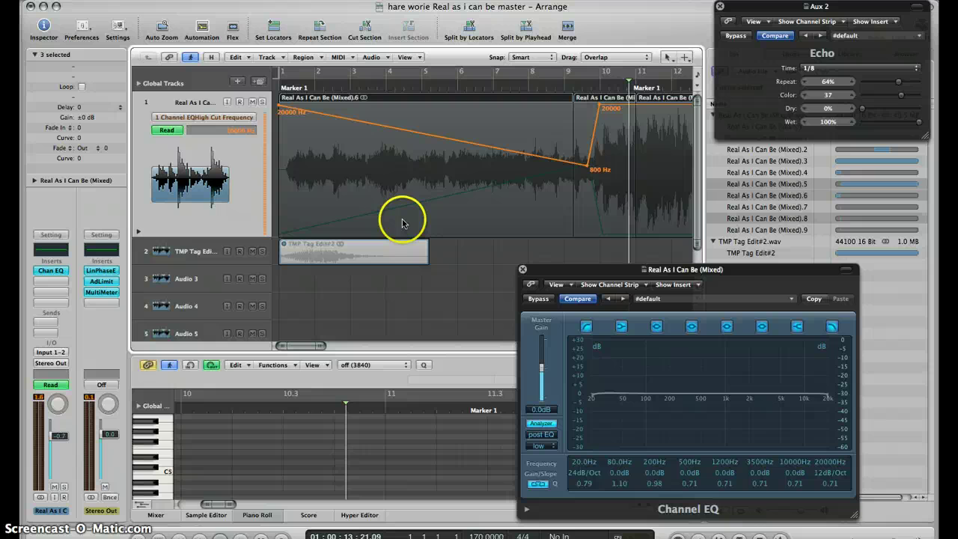
click(50, 235)
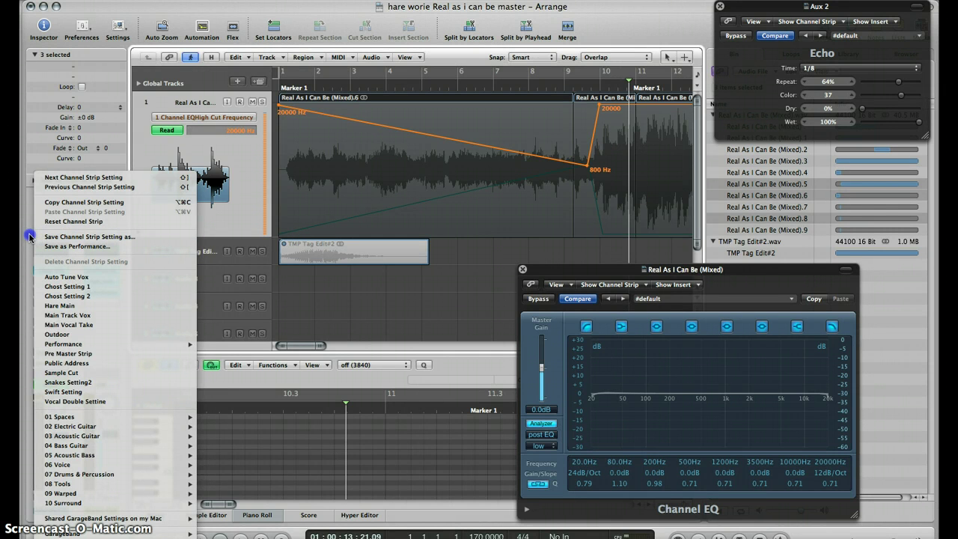
click(30, 235)
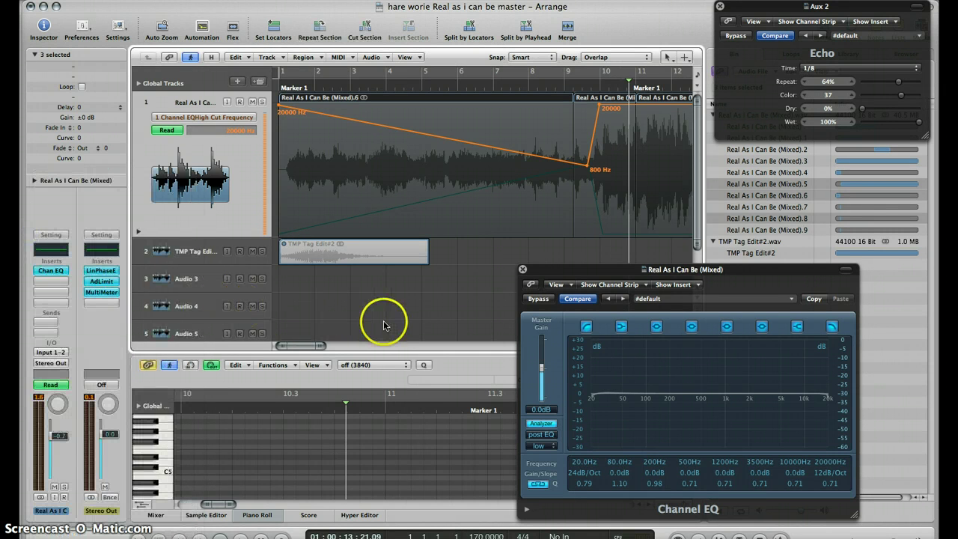